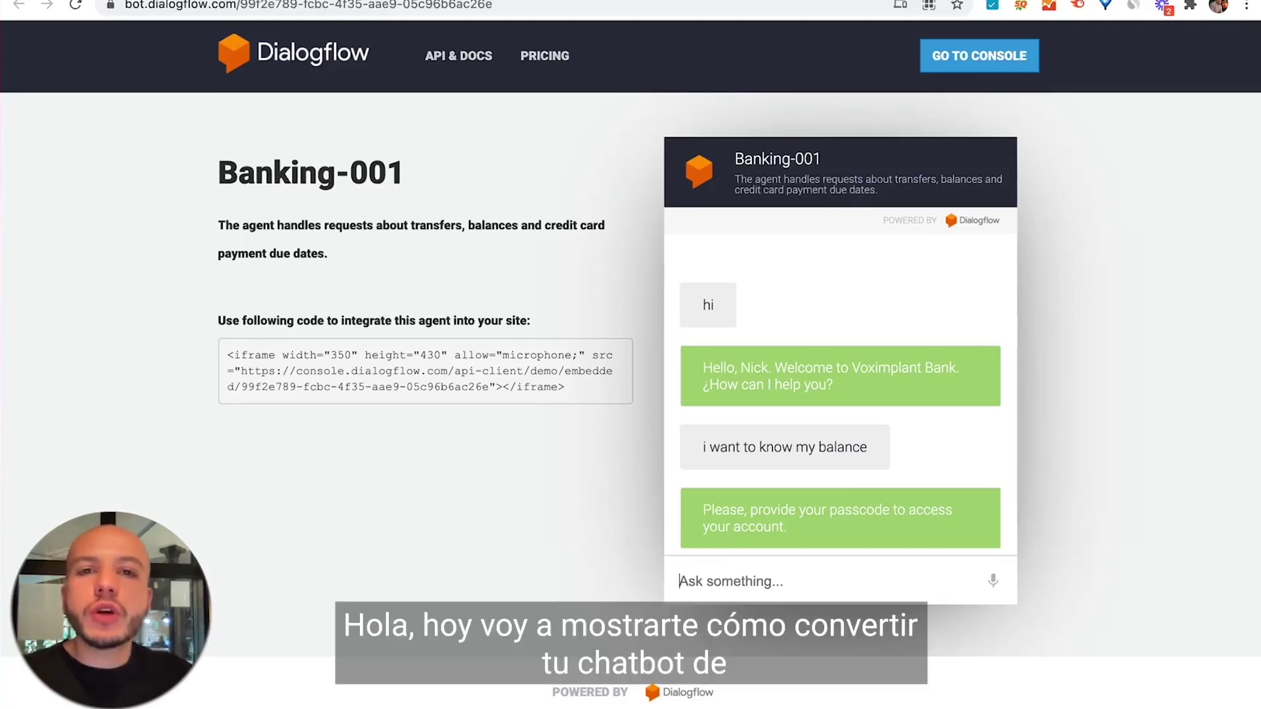
Reload the Banking-001 web demo page so the chat window starts empty
text(48)
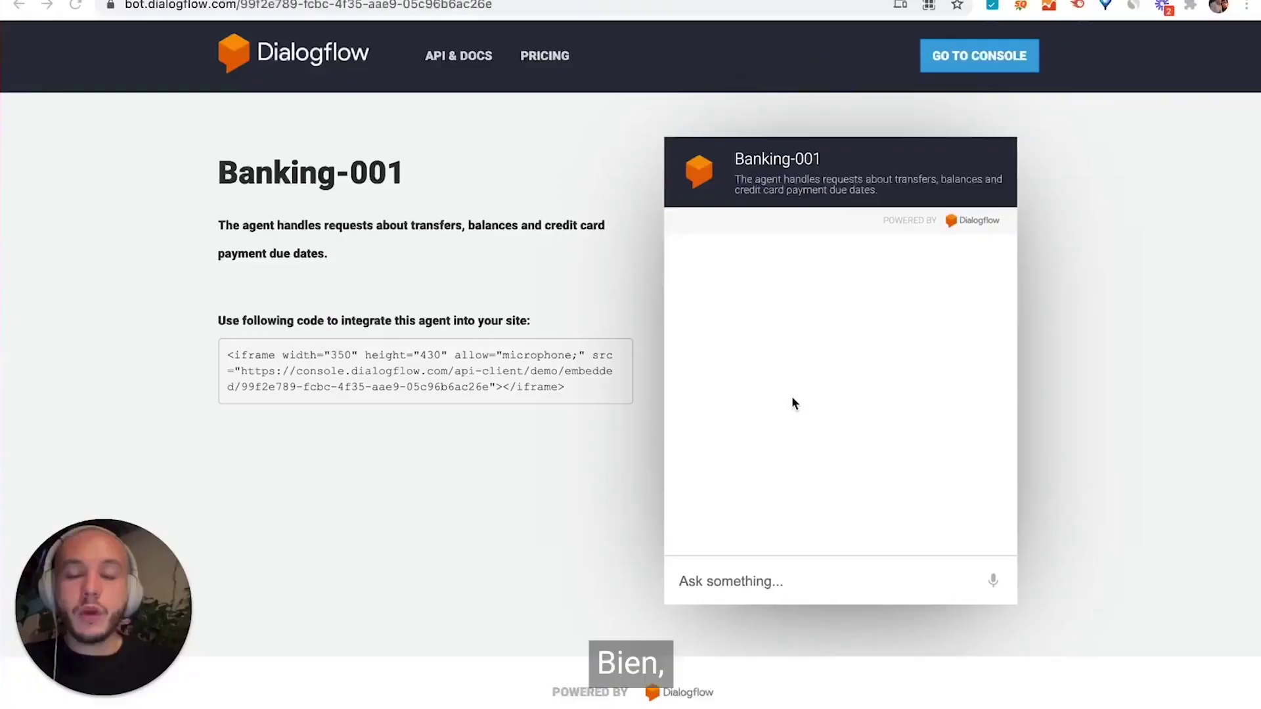
Greet the bot with 'hi', ask 'i want to know my balance', and send the passcode
click(777, 583)
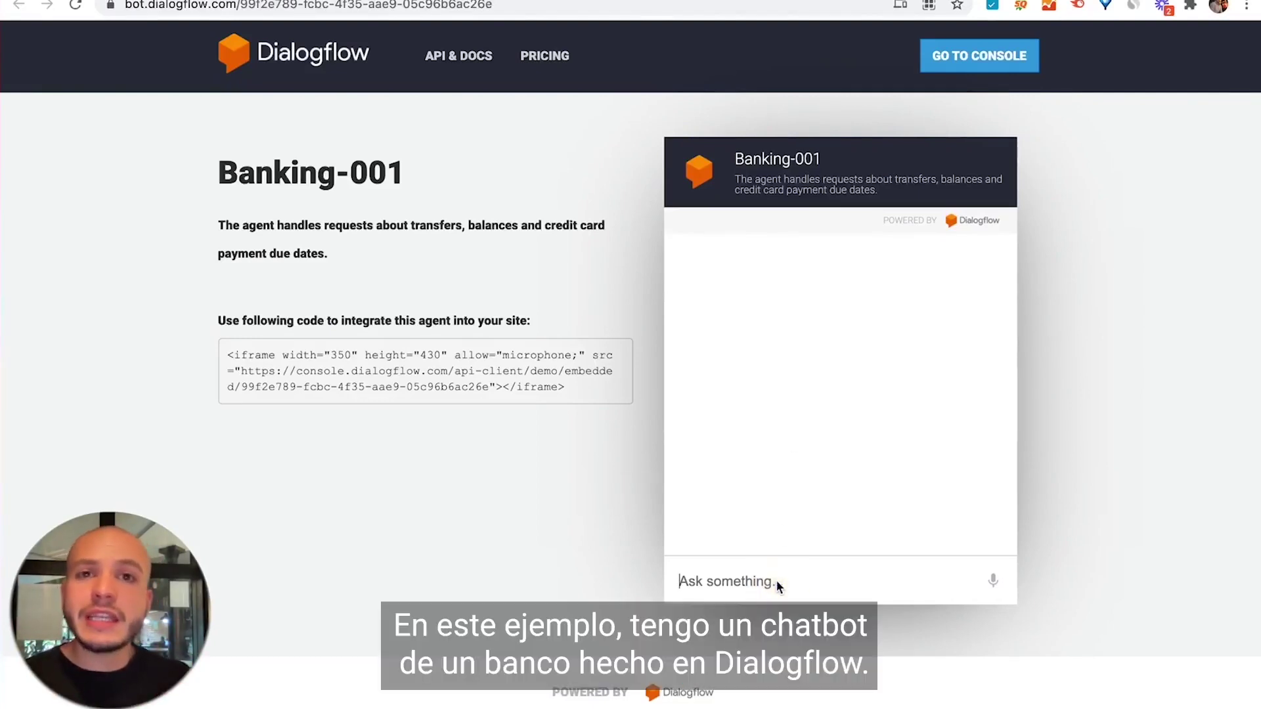
text(hi)
key(Return)
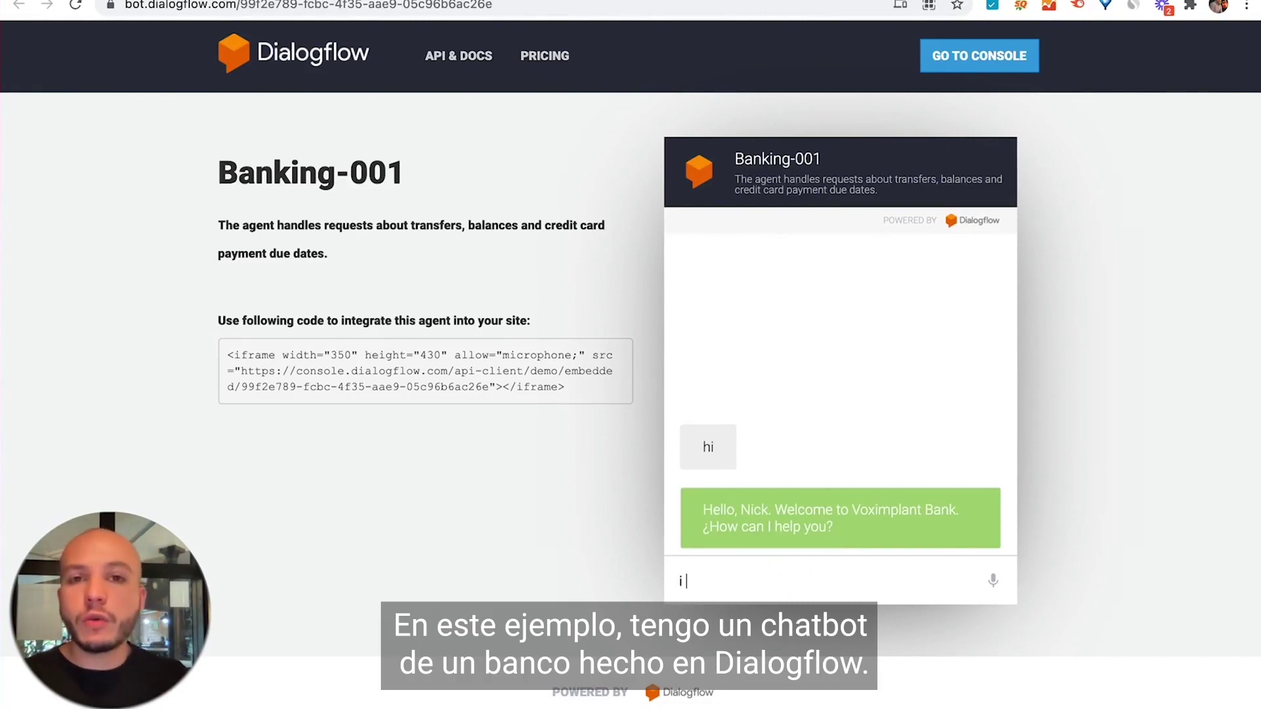
text(i want to)
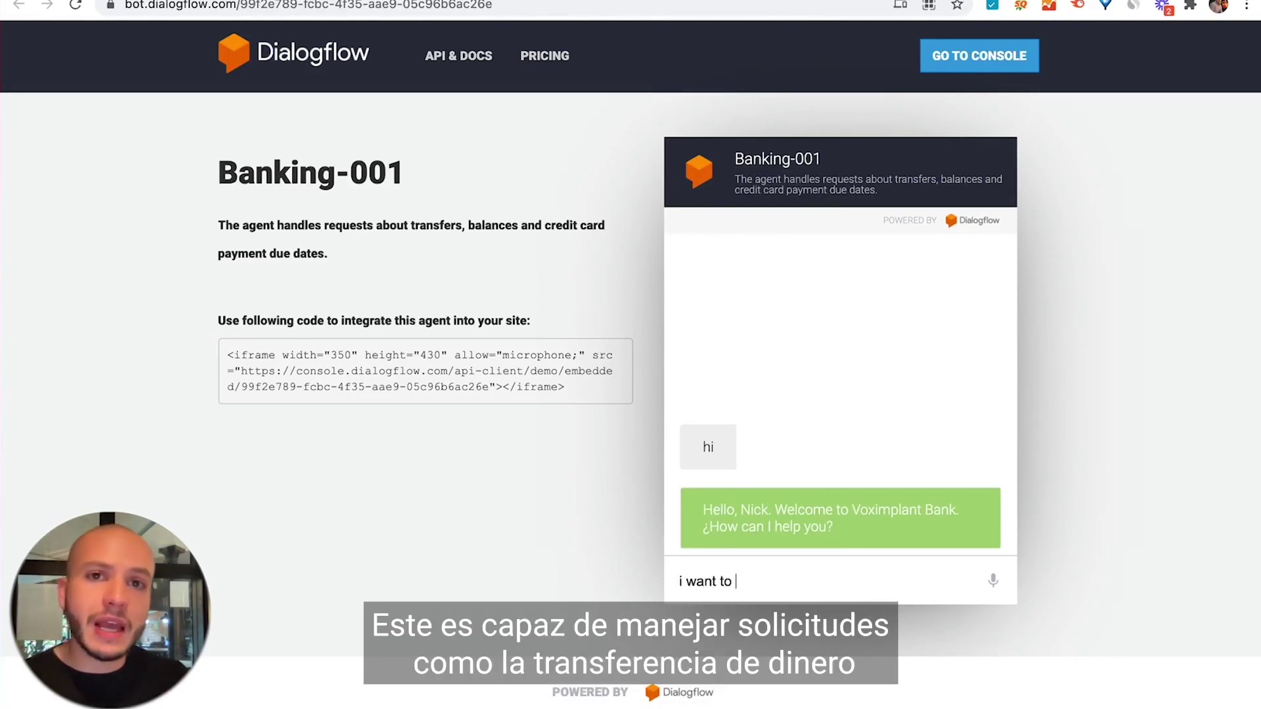
text( know my balance)
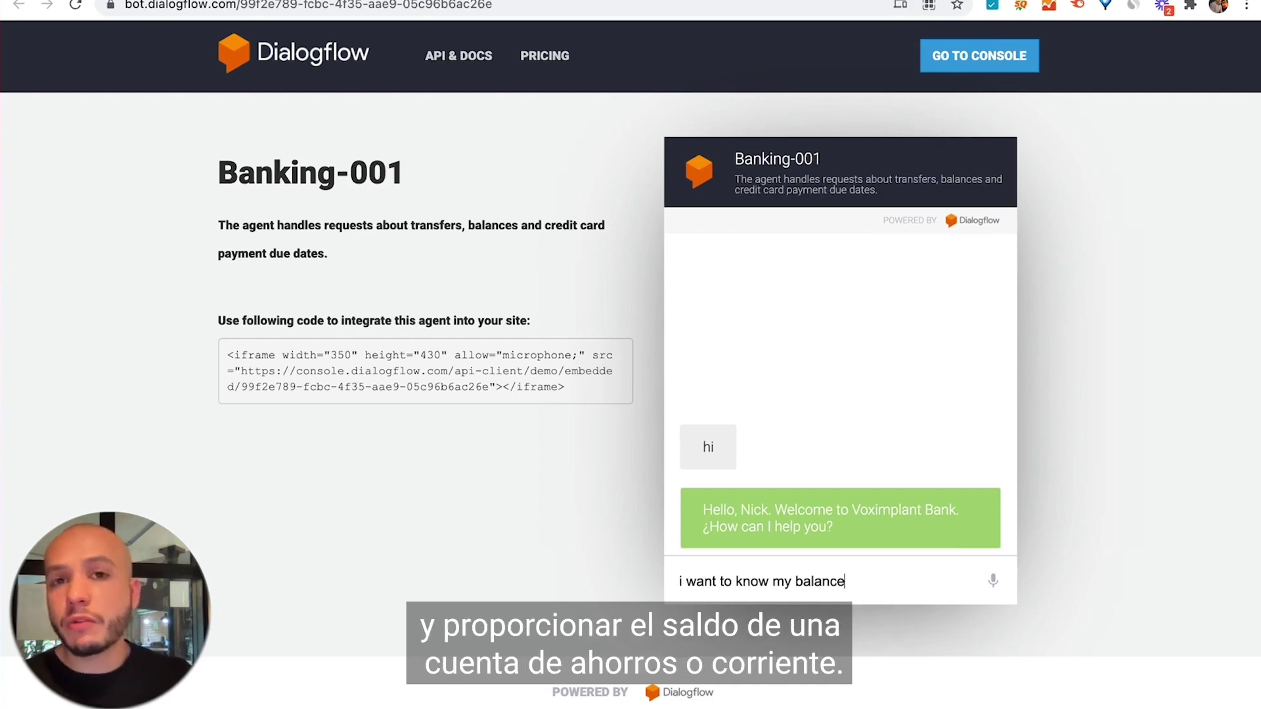
key(Return)
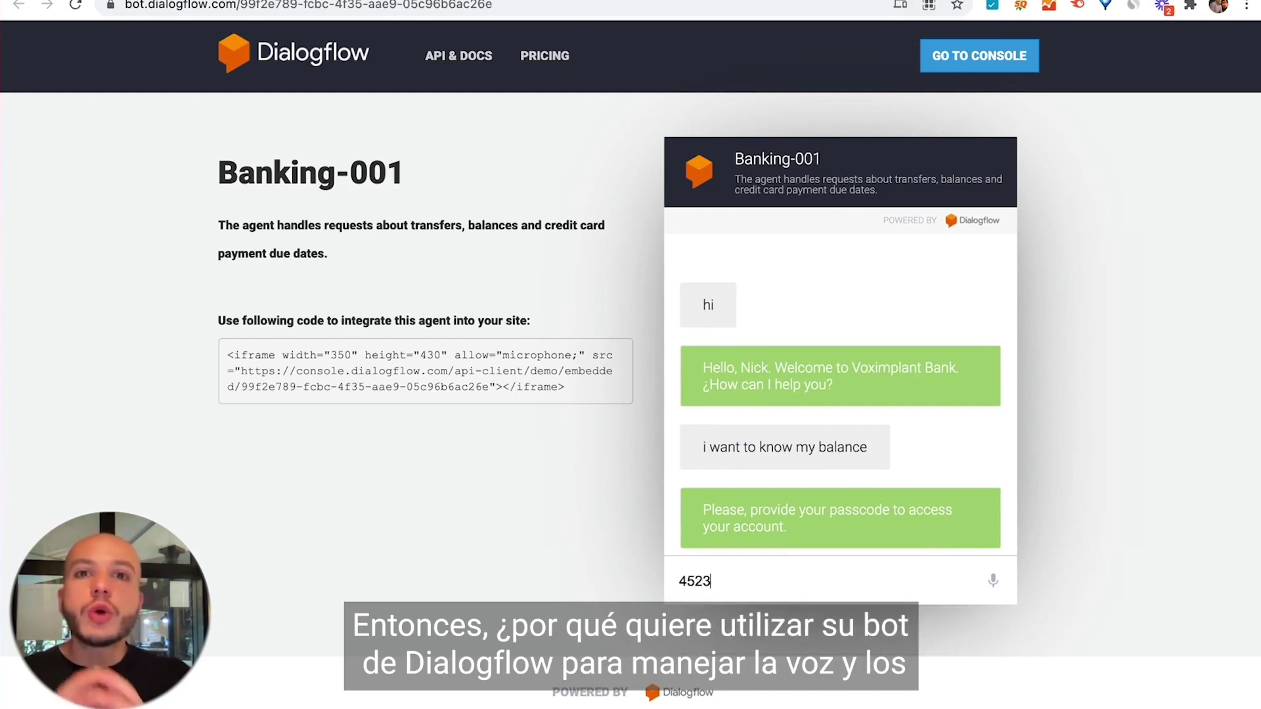
key(Return)
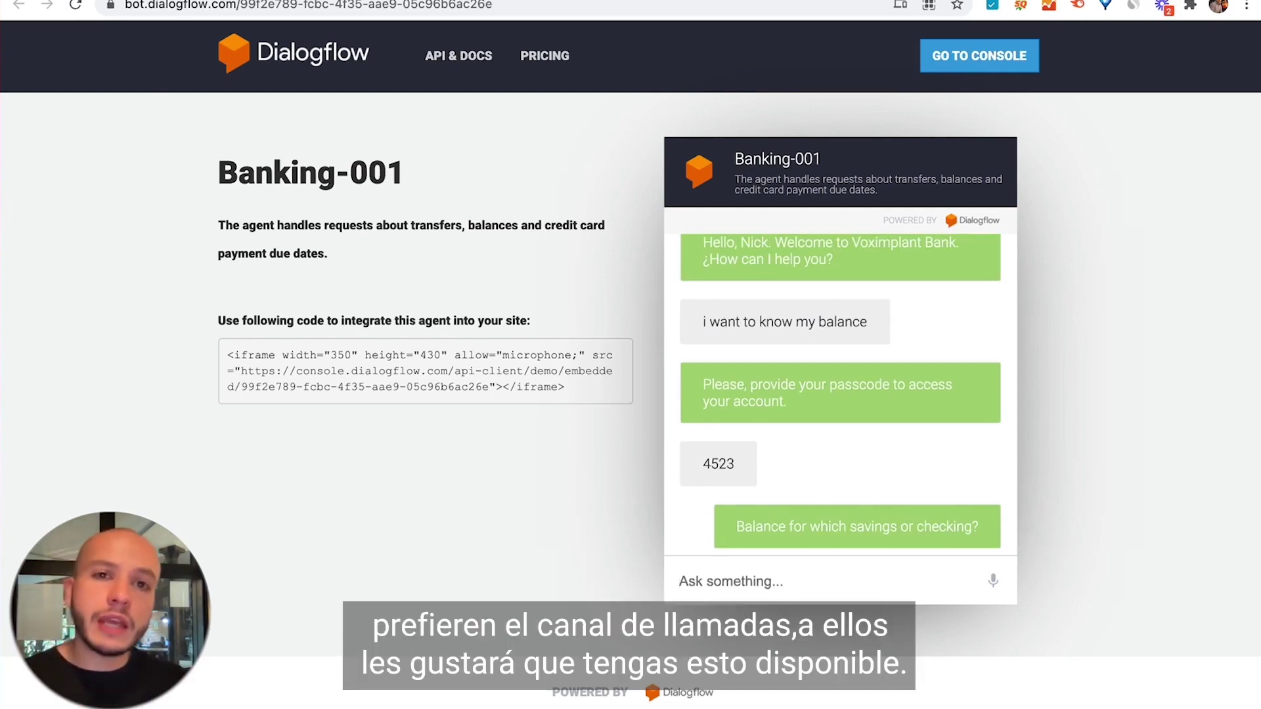
Answer 'savings', decline further help with 'no', and close with 'thanks'
text(sav)
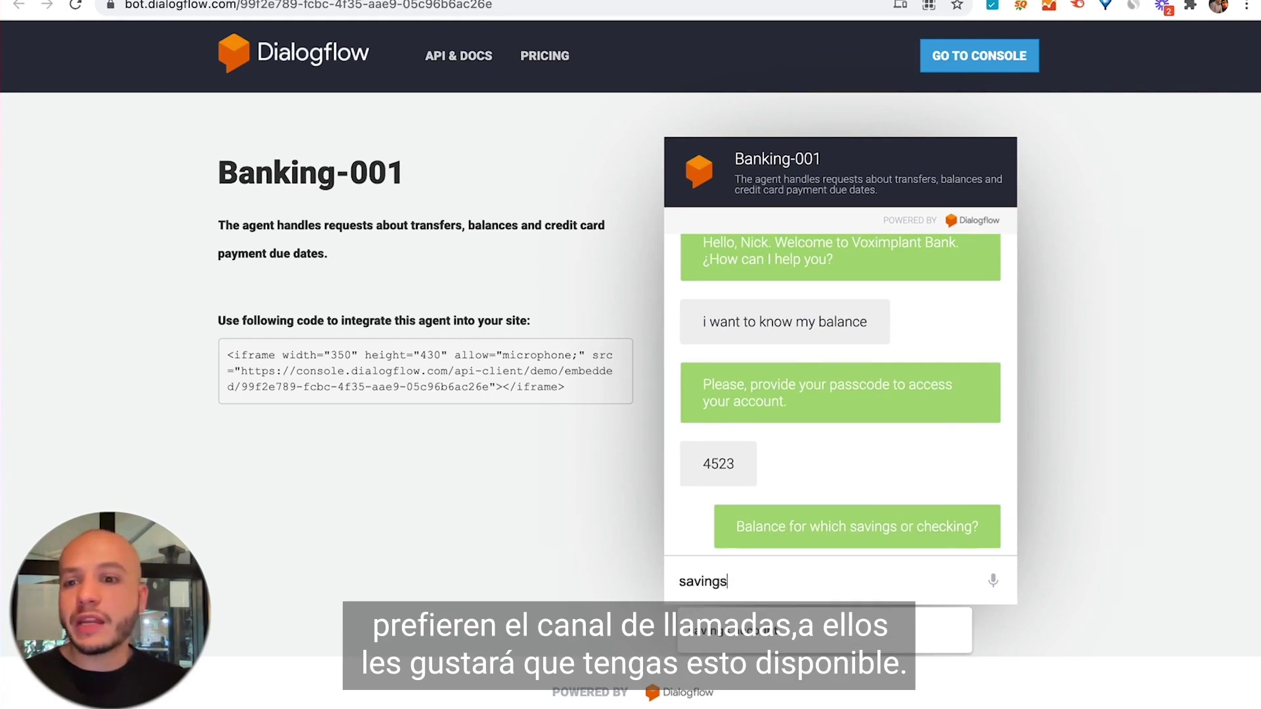
text(ings)
key(Return)
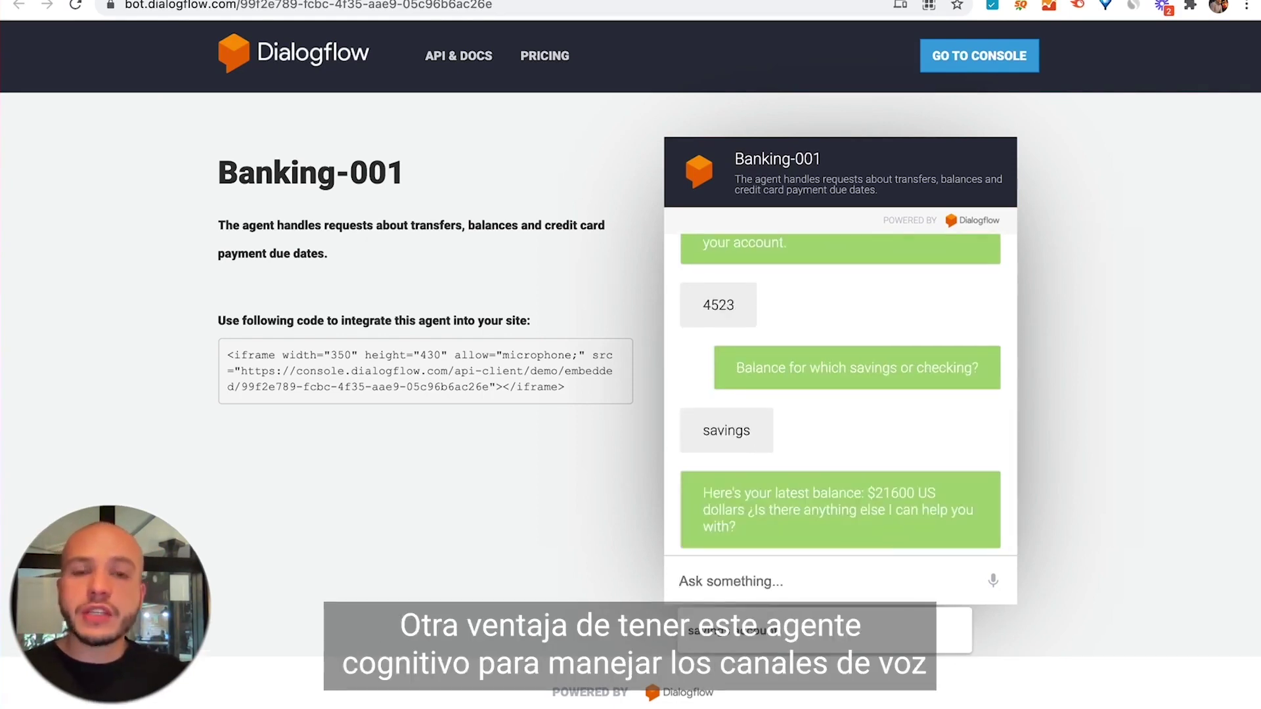
text(no)
key(Return)
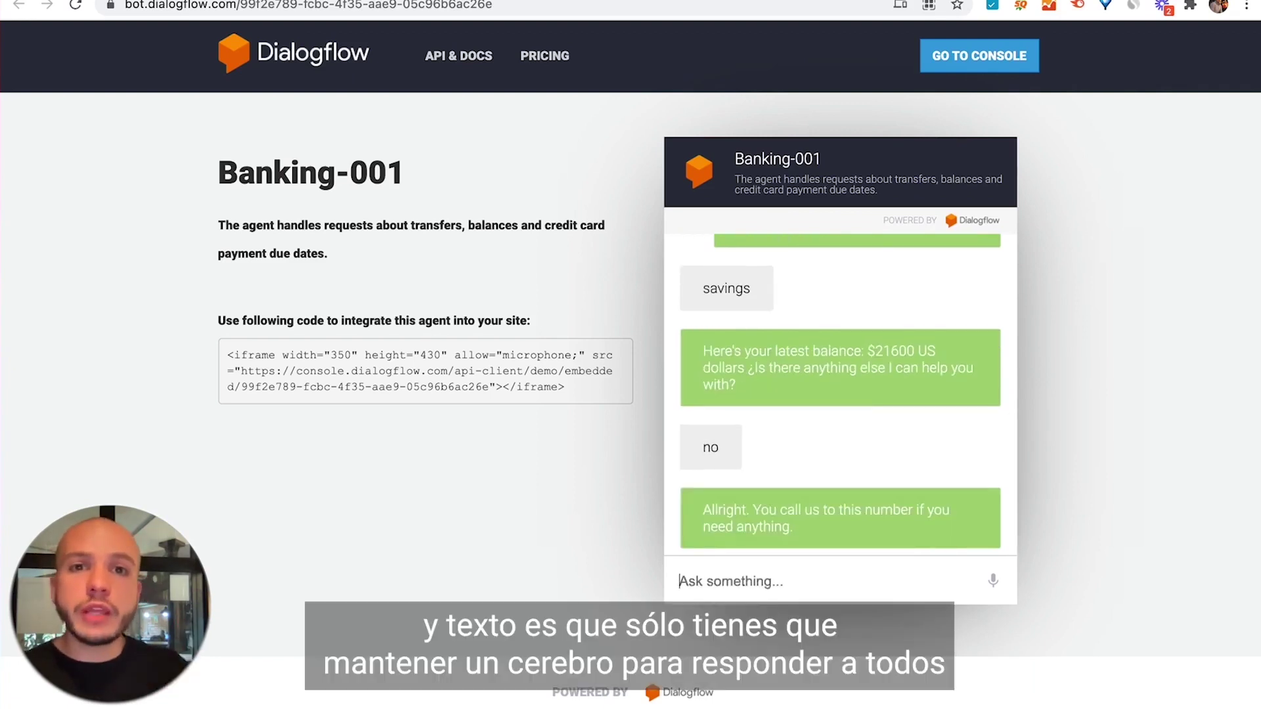
text(thanks)
key(Return)
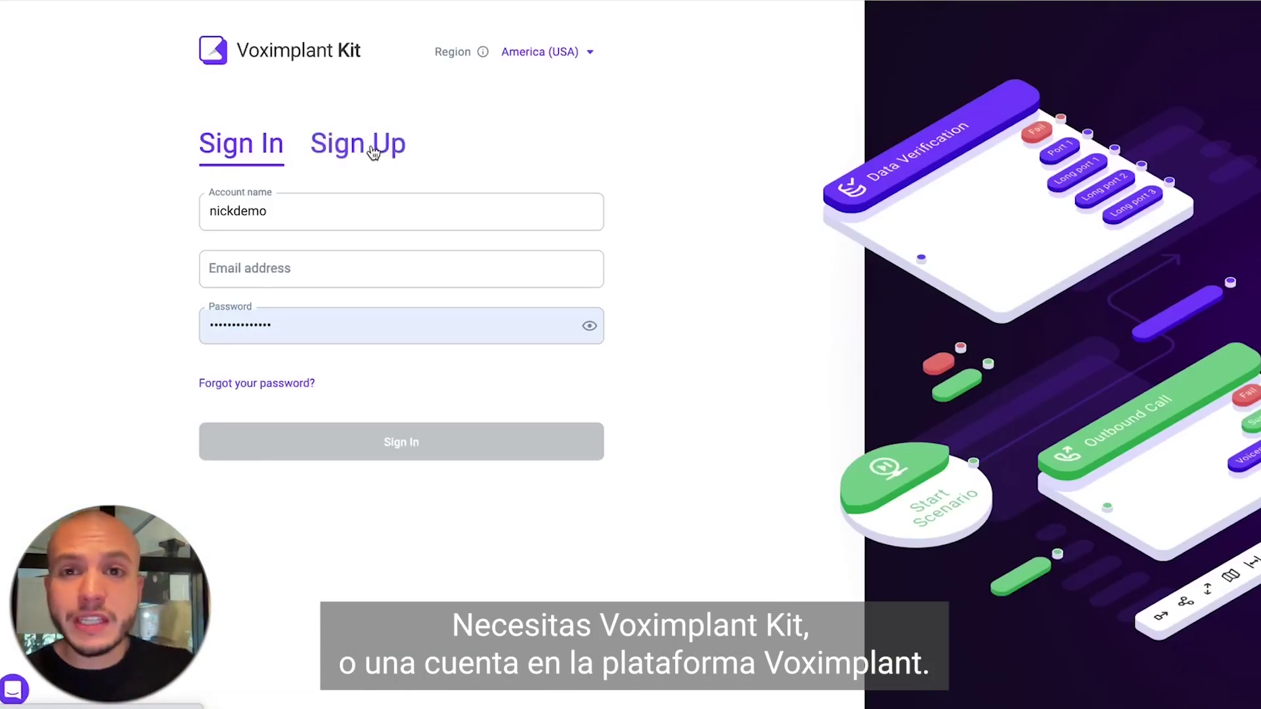
Switch to the Sign Up tab and try the phone number and country code fields
click(373, 152)
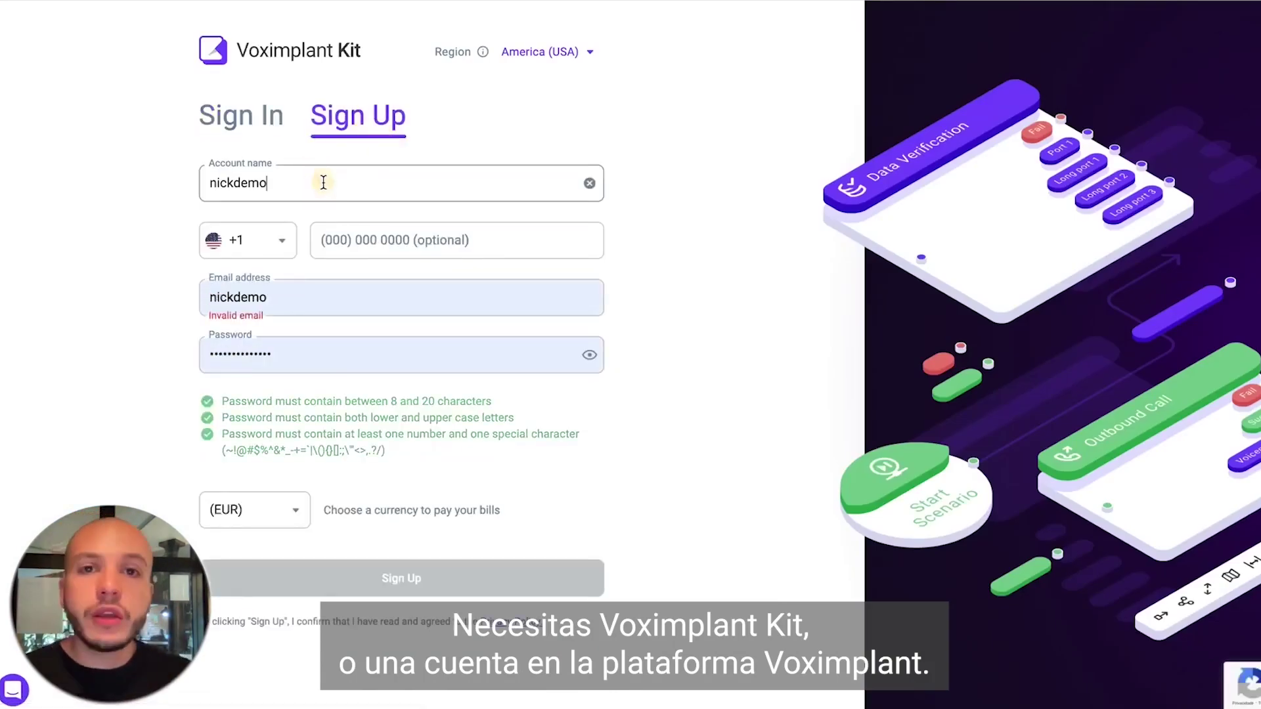
click(332, 239)
click(282, 242)
click(380, 239)
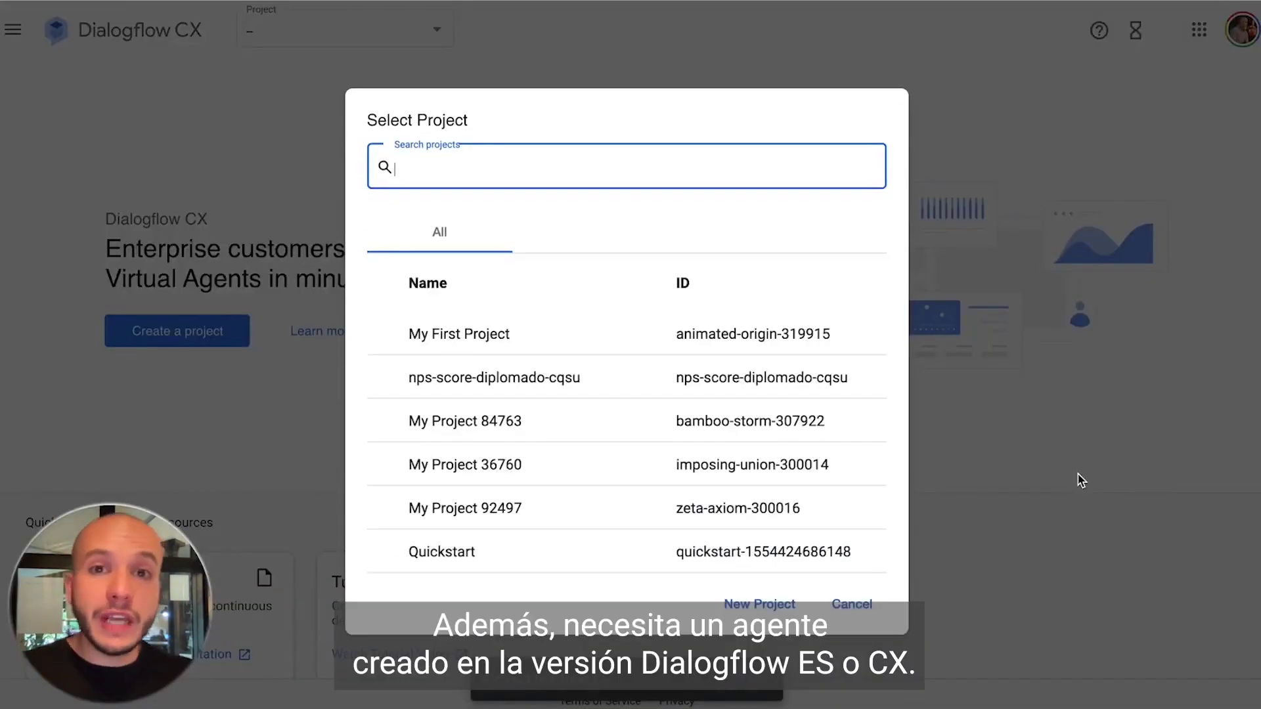
Pick My First Project, inspect the Start page's routes, then open the Check Balance flow
click(526, 335)
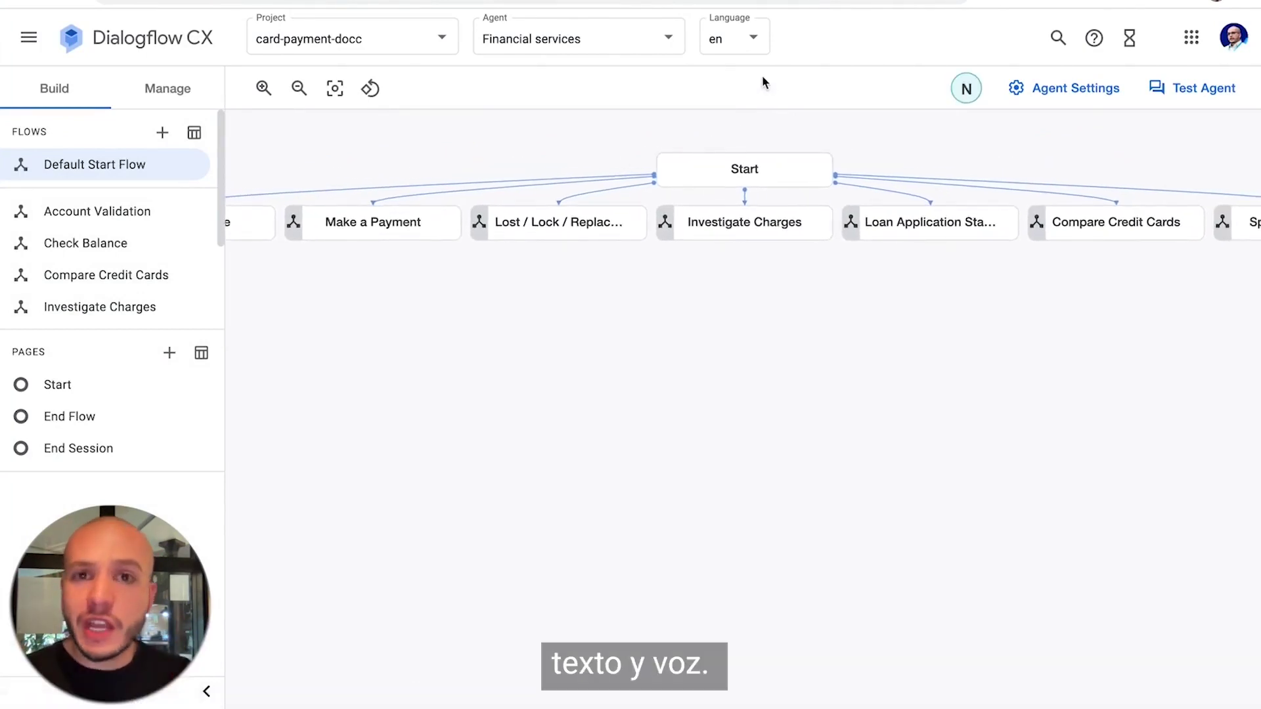
click(741, 175)
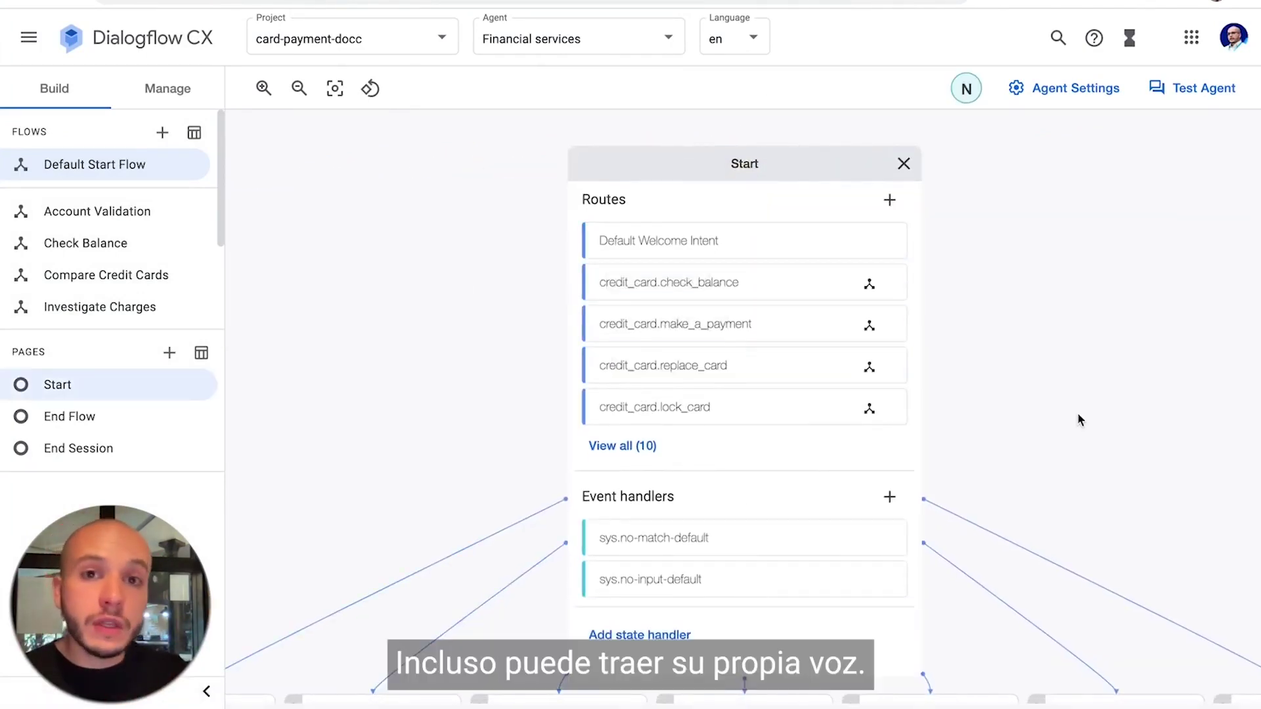
scroll(1077, 412, down, 2)
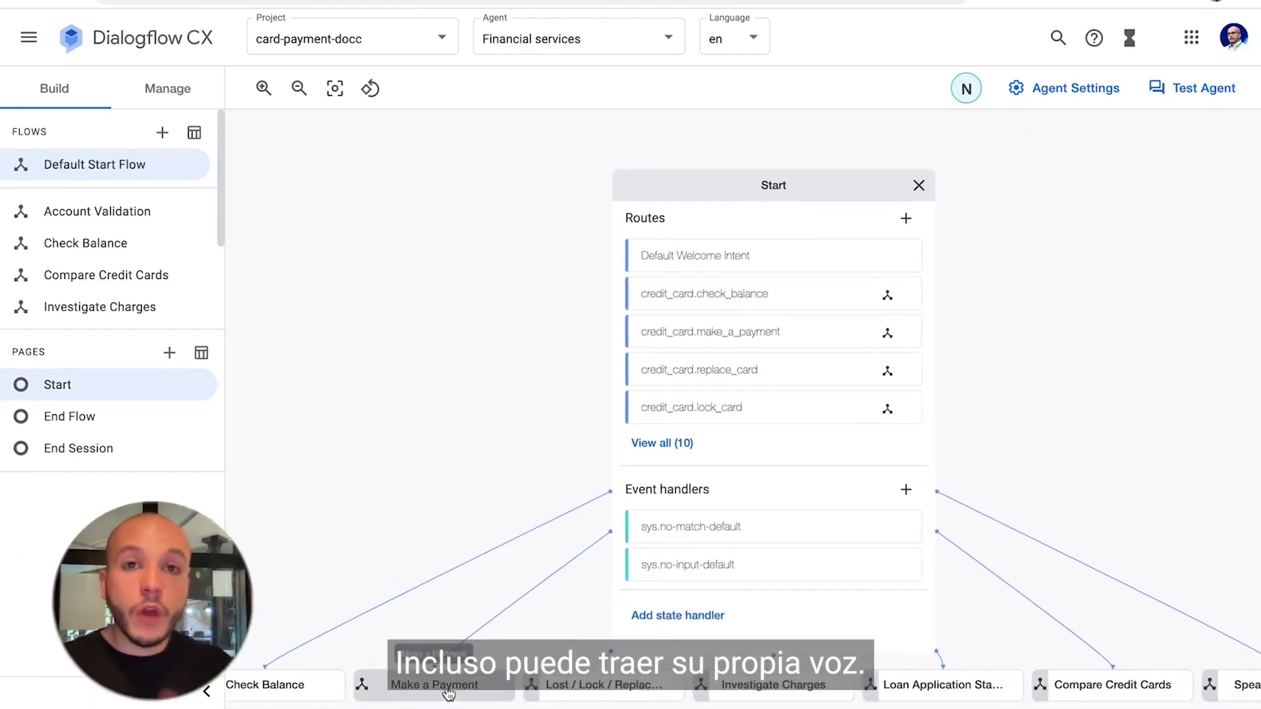
click(295, 680)
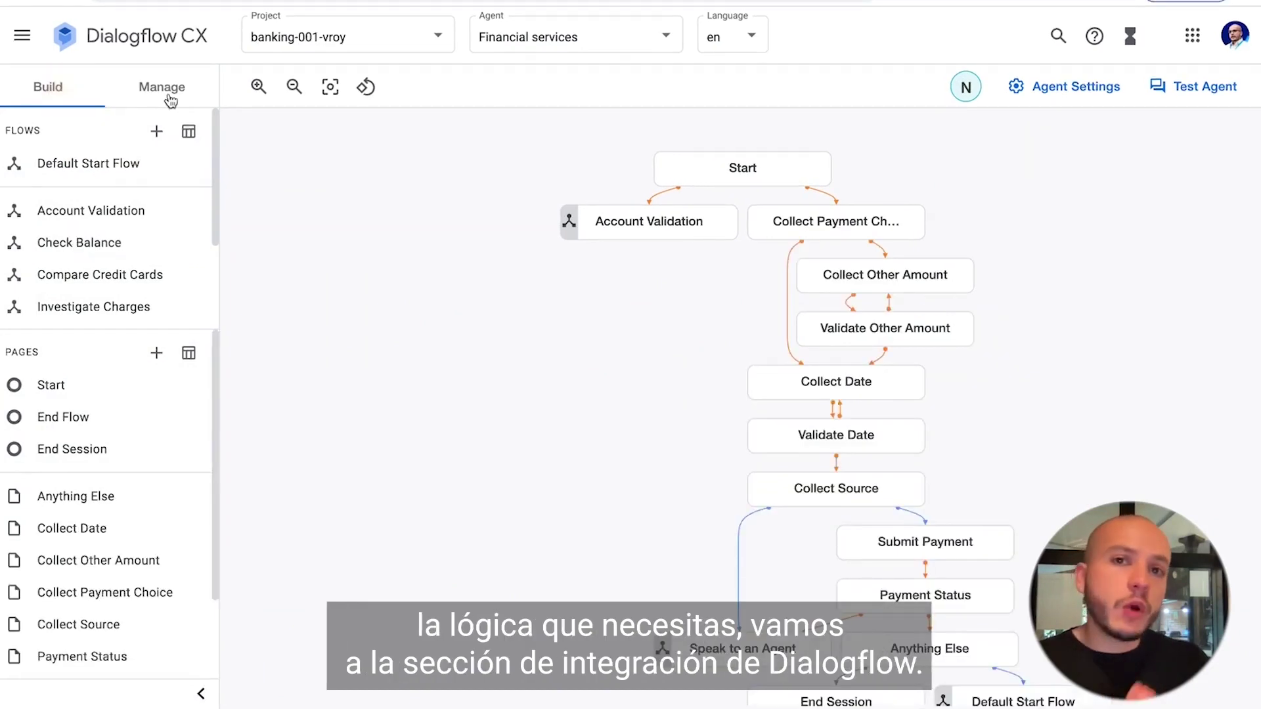
Go from the agent's intents to its integrations and open the Voximplant integration settings
click(168, 95)
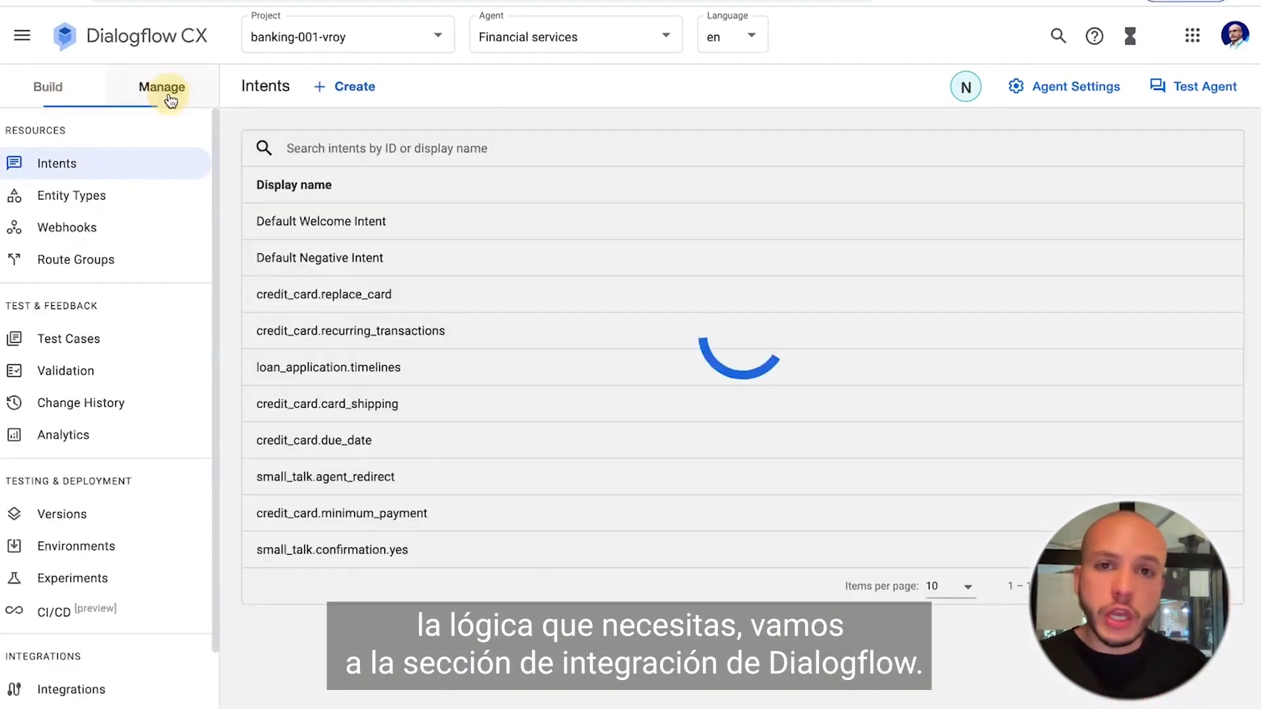
scroll(140, 357, down, 1)
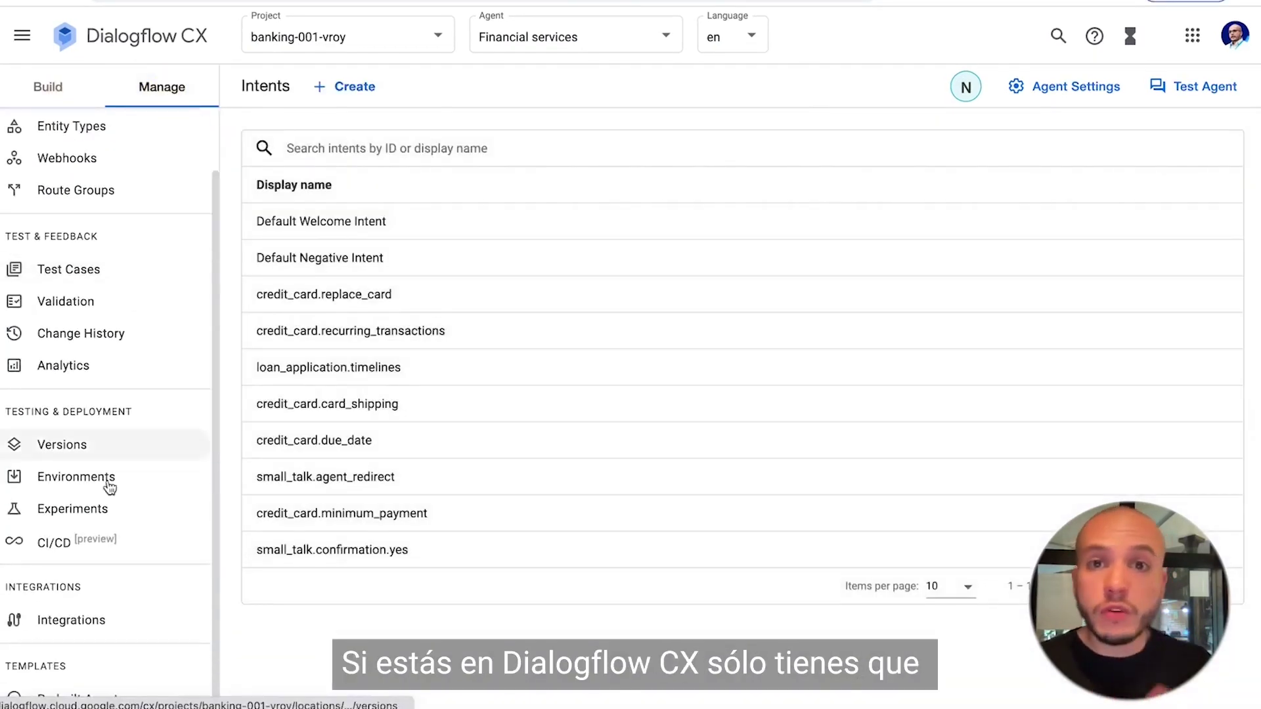
click(77, 632)
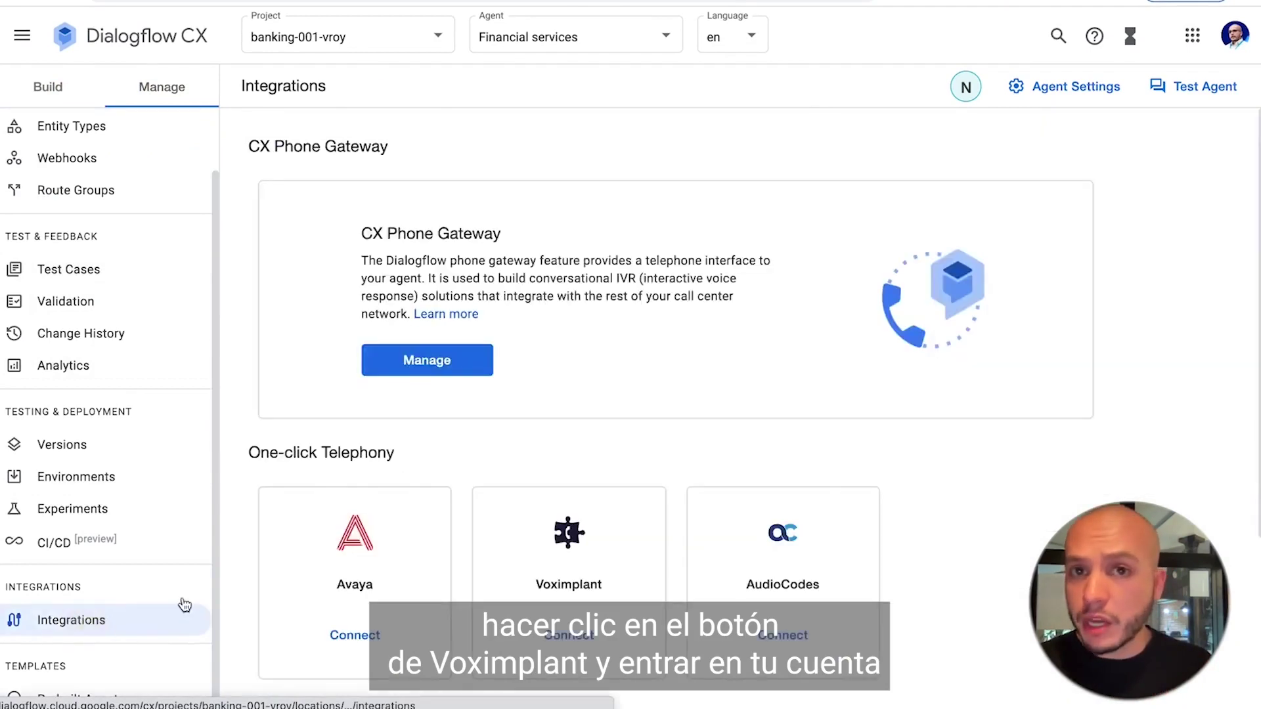
scroll(599, 458, down, 1)
click(570, 485)
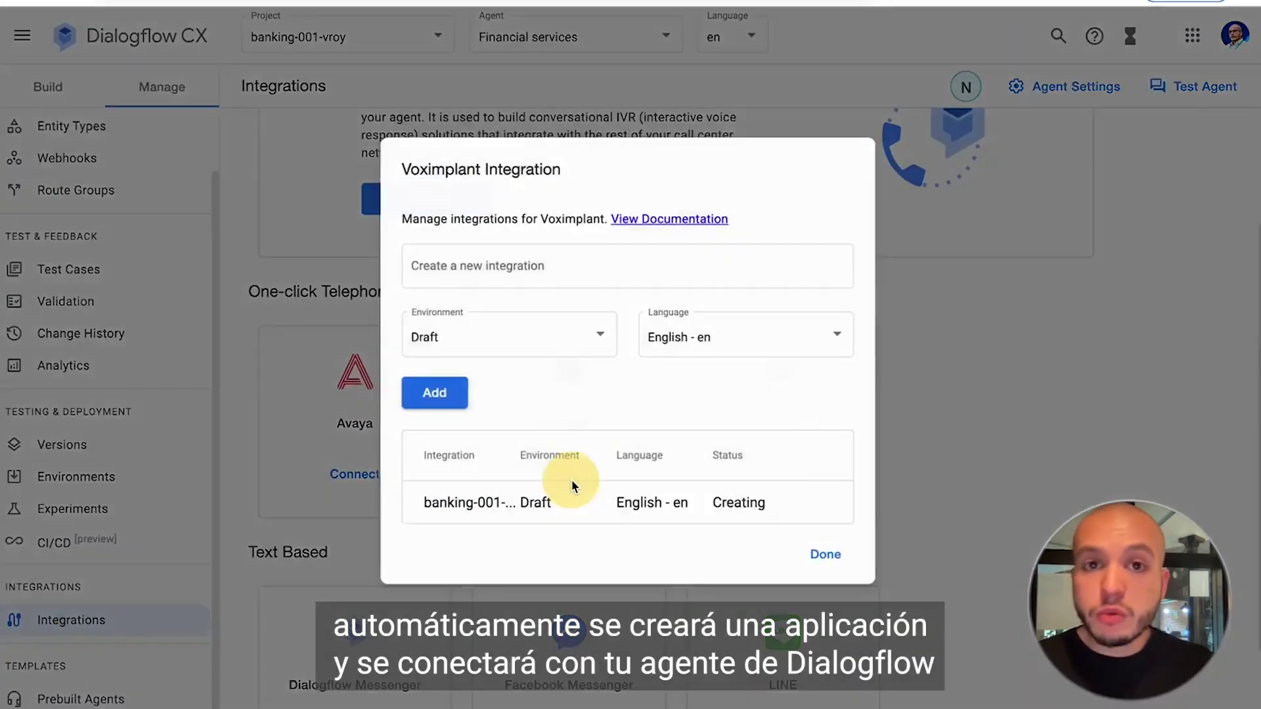
Name the new integration 'Banki' and bring up the list of Voximplant applications
click(535, 264)
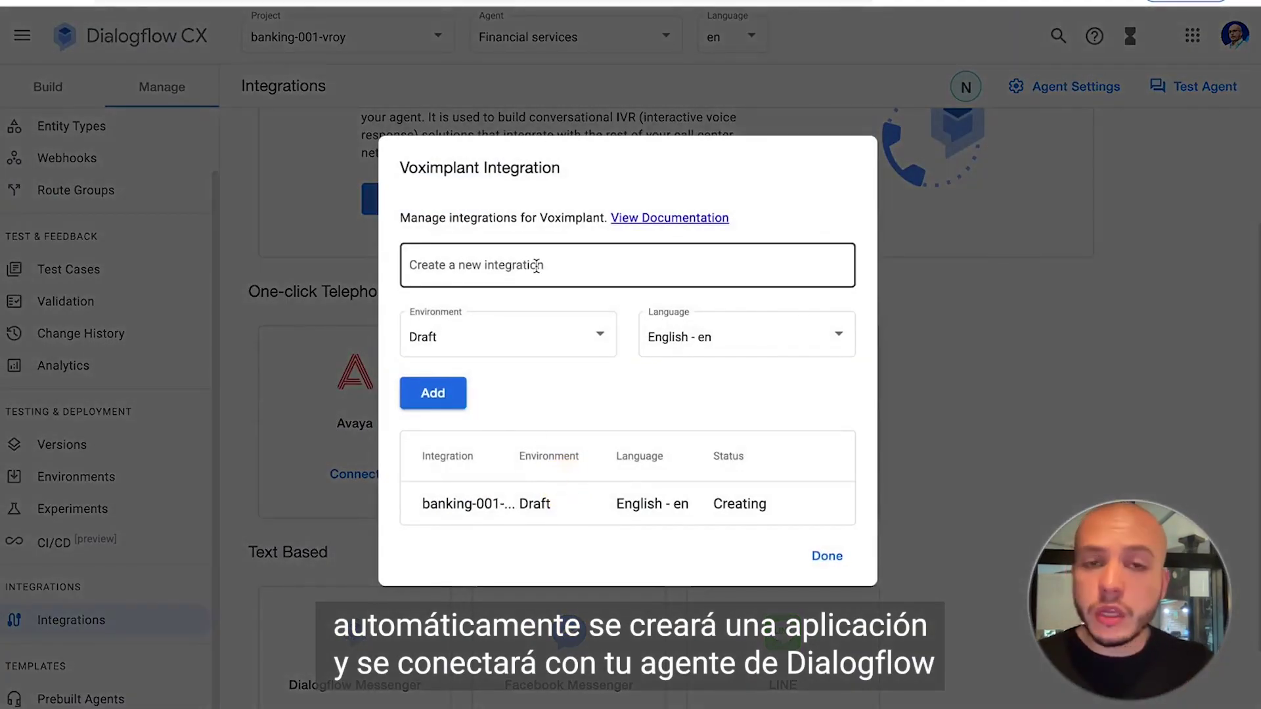
click(536, 265)
text(Banki)
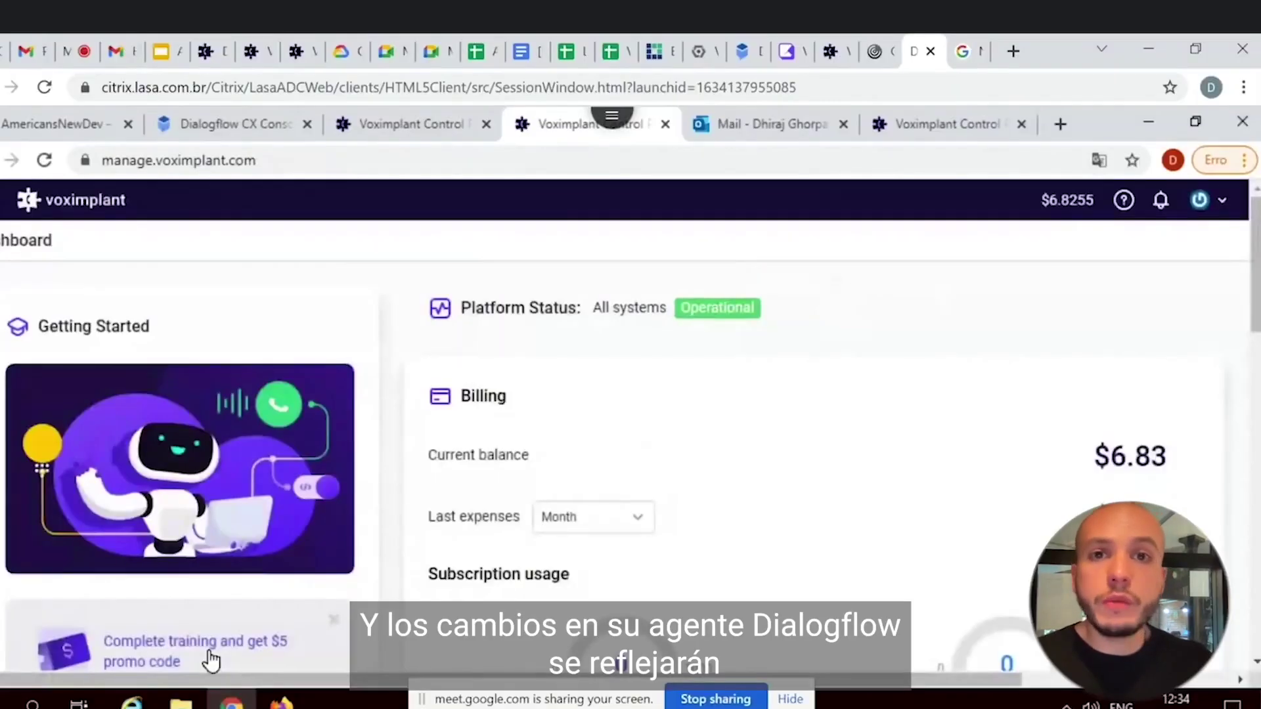
mouse_move(11, 265)
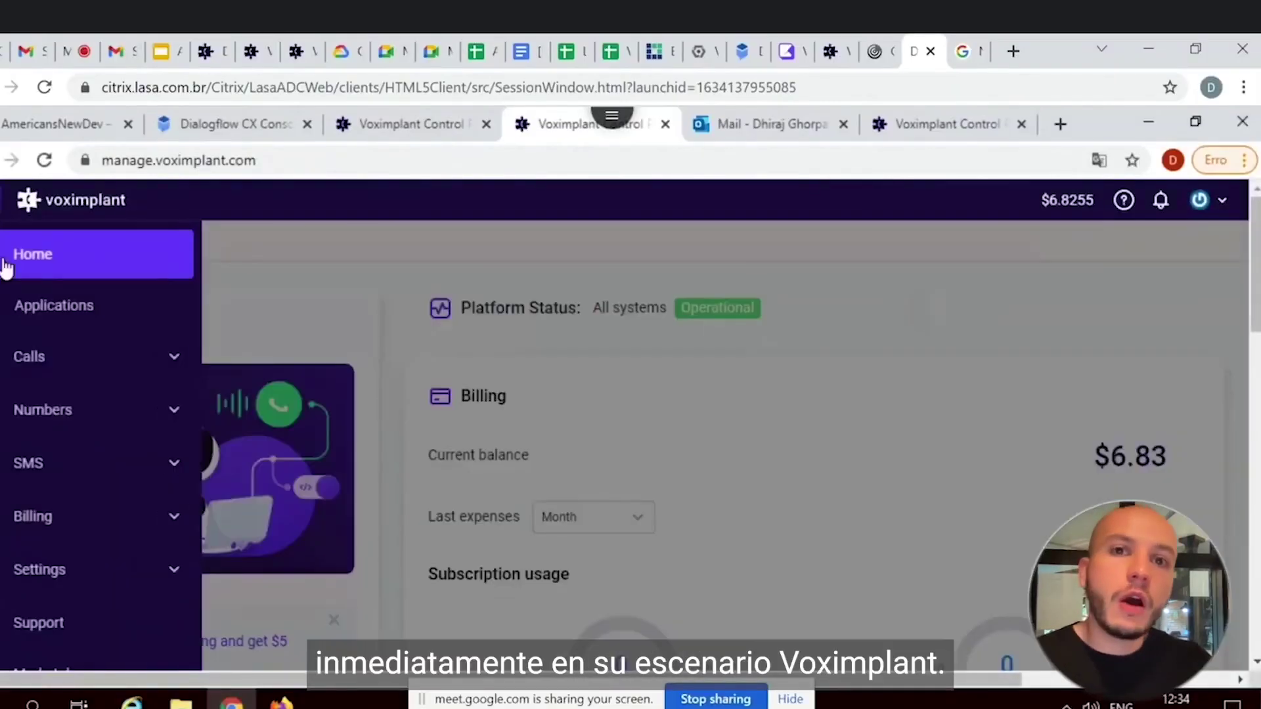
click(37, 303)
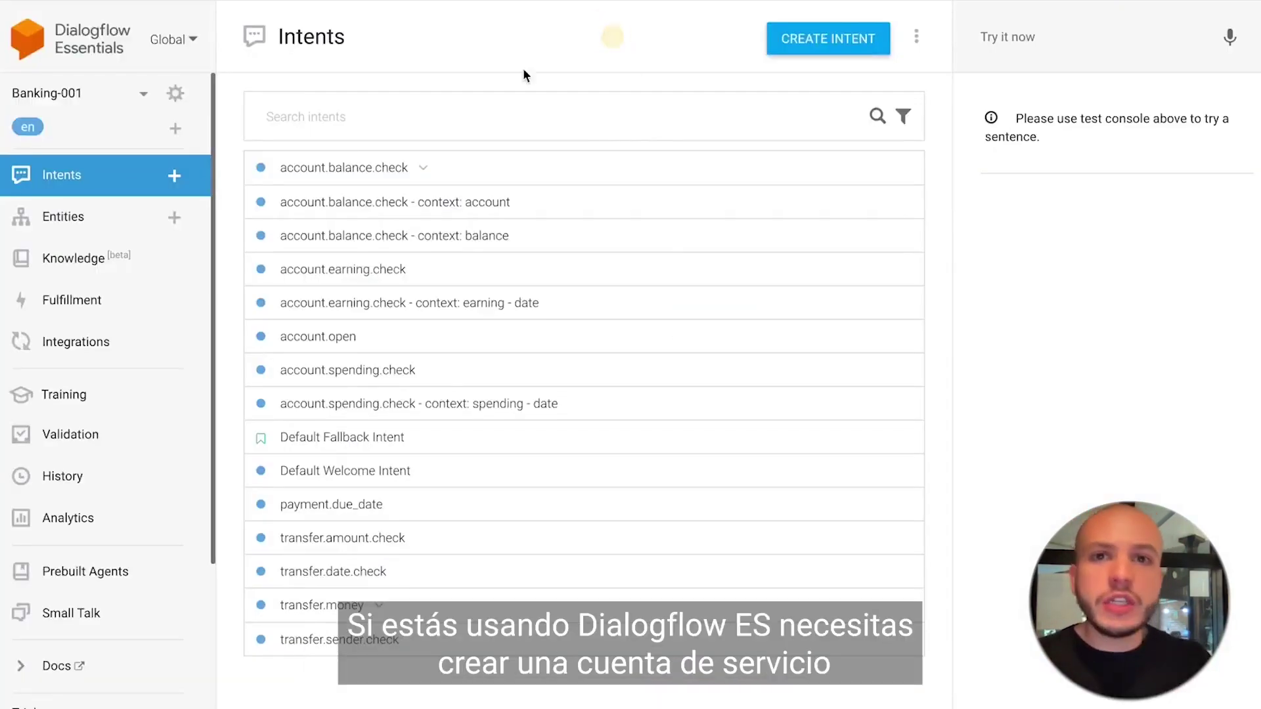
Go from the Banking-001 agent settings to its Google Cloud project's service accounts
click(184, 95)
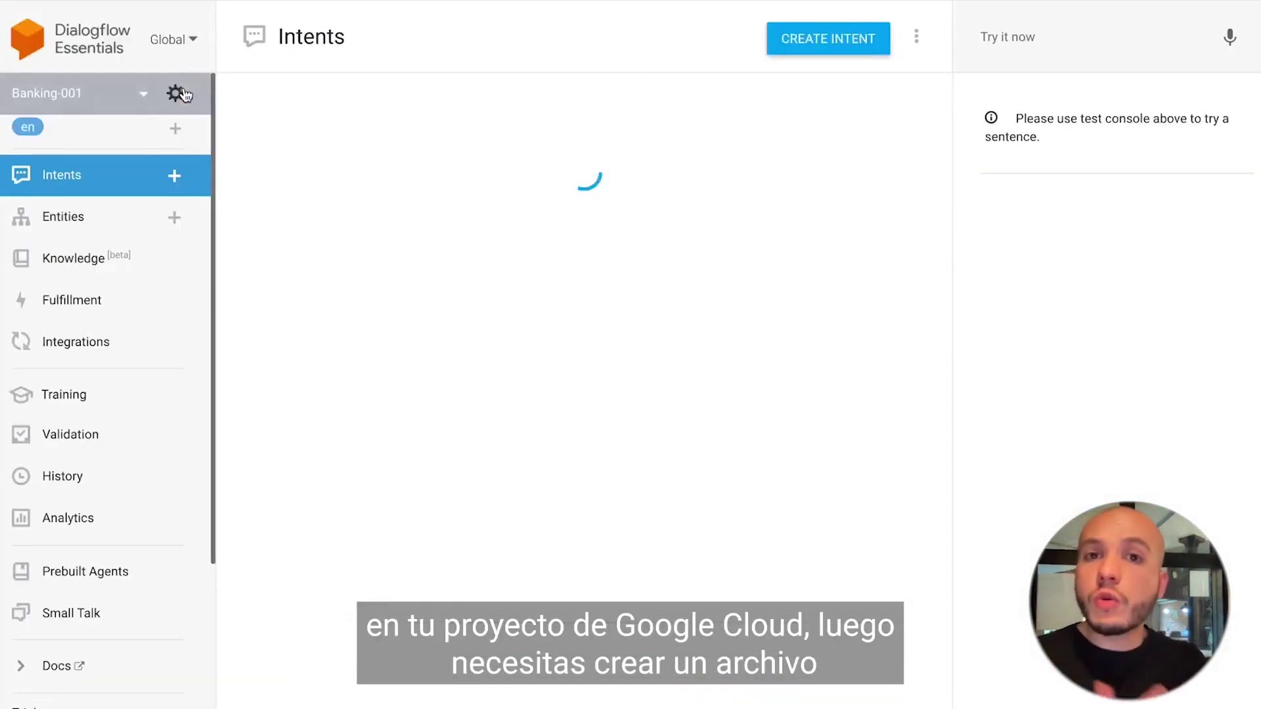
click(481, 528)
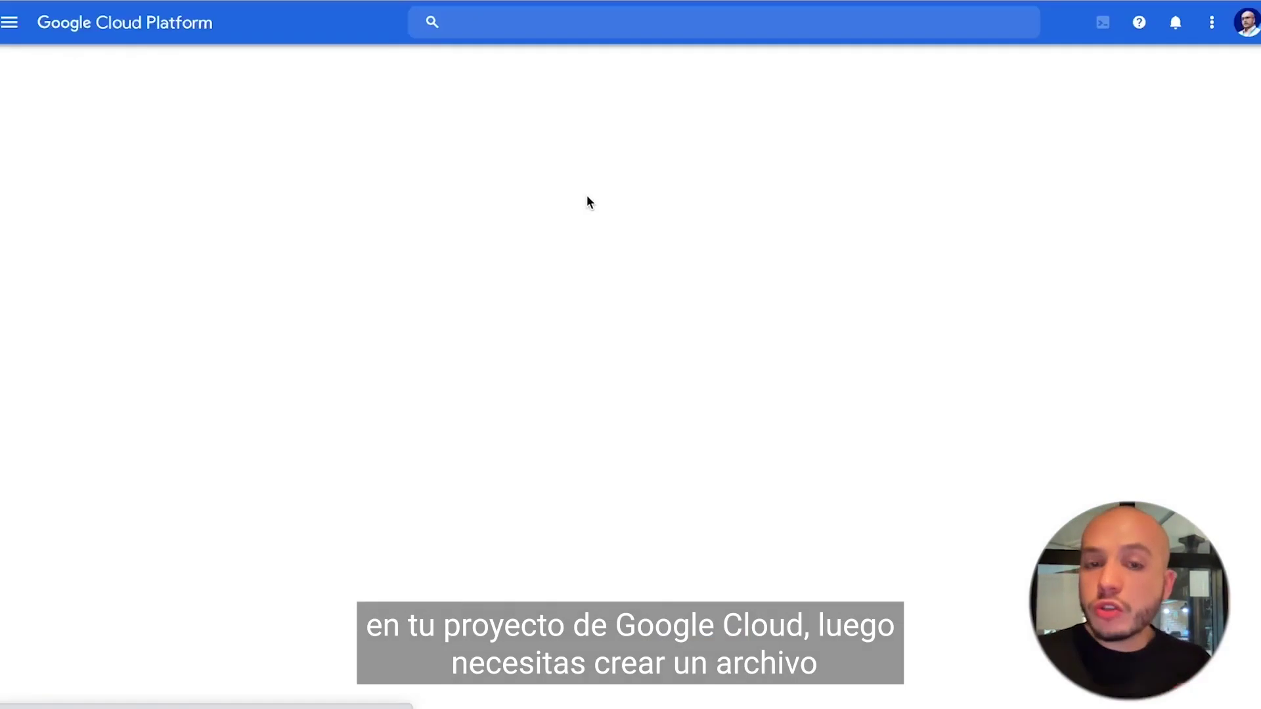
click(8, 29)
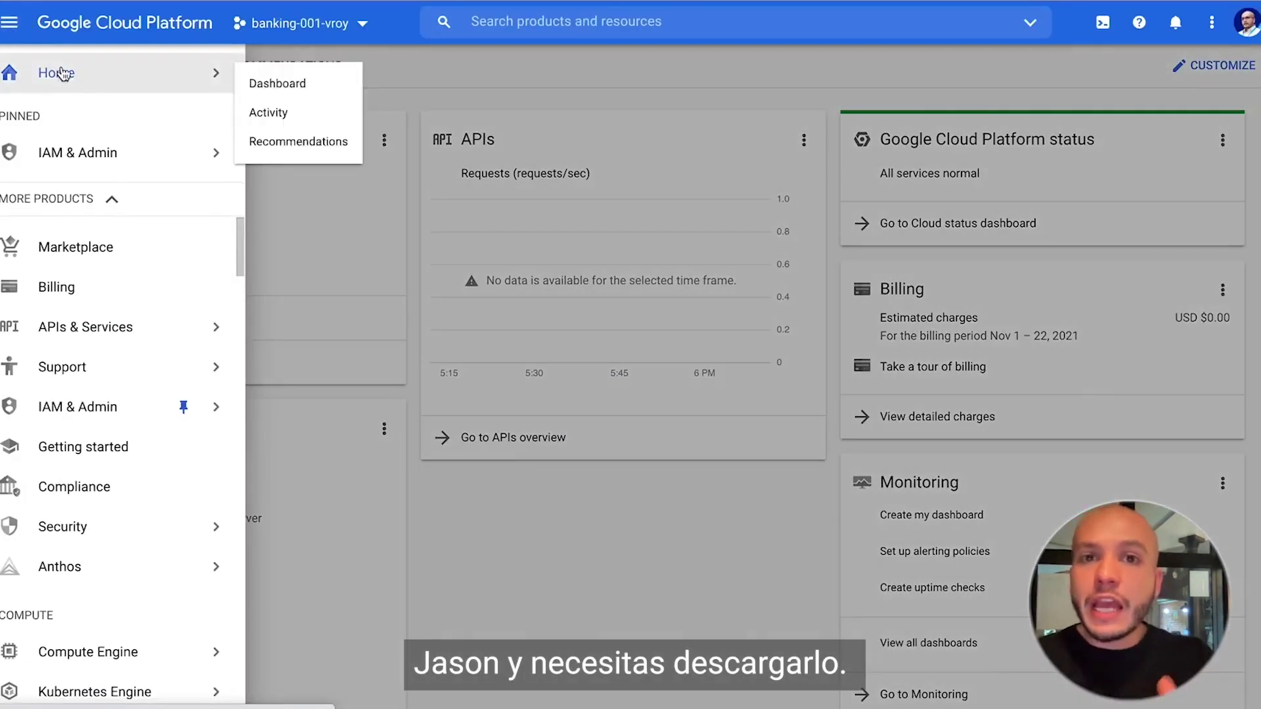
mouse_move(124, 409)
click(324, 176)
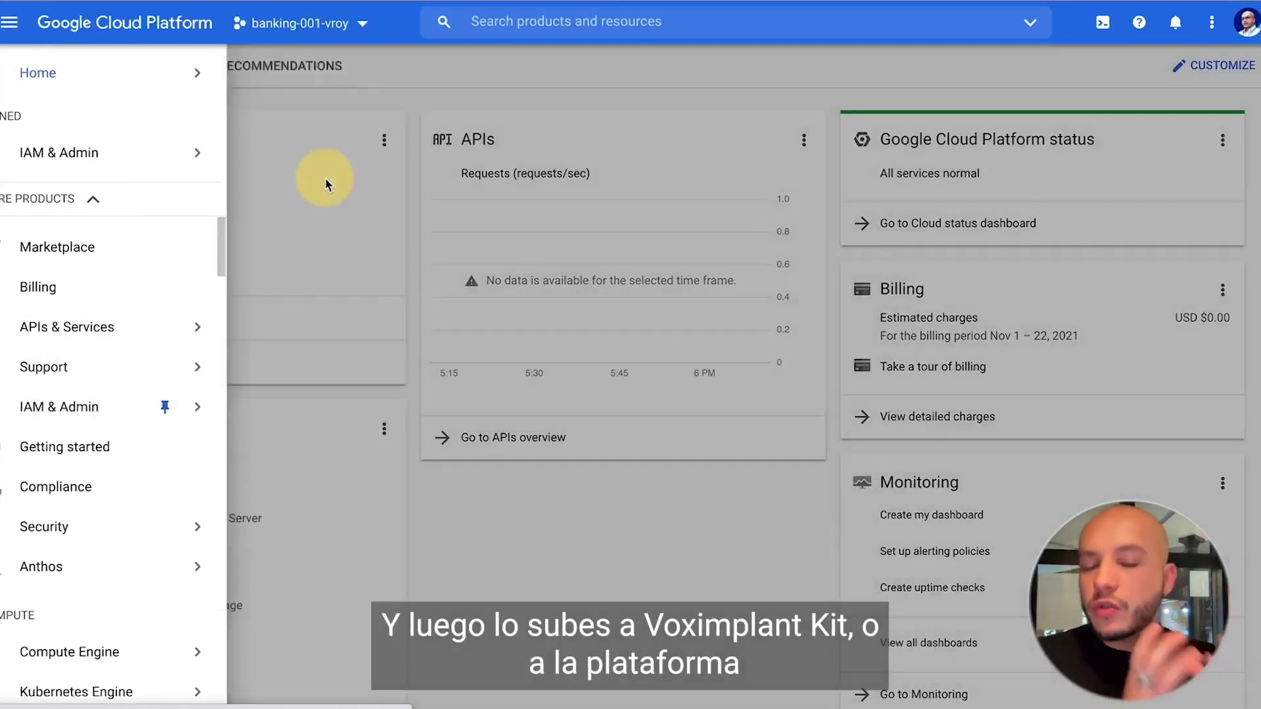
Create the service account 'voximplant003' with the Owner role
click(528, 66)
click(499, 168)
text(voximplant003)
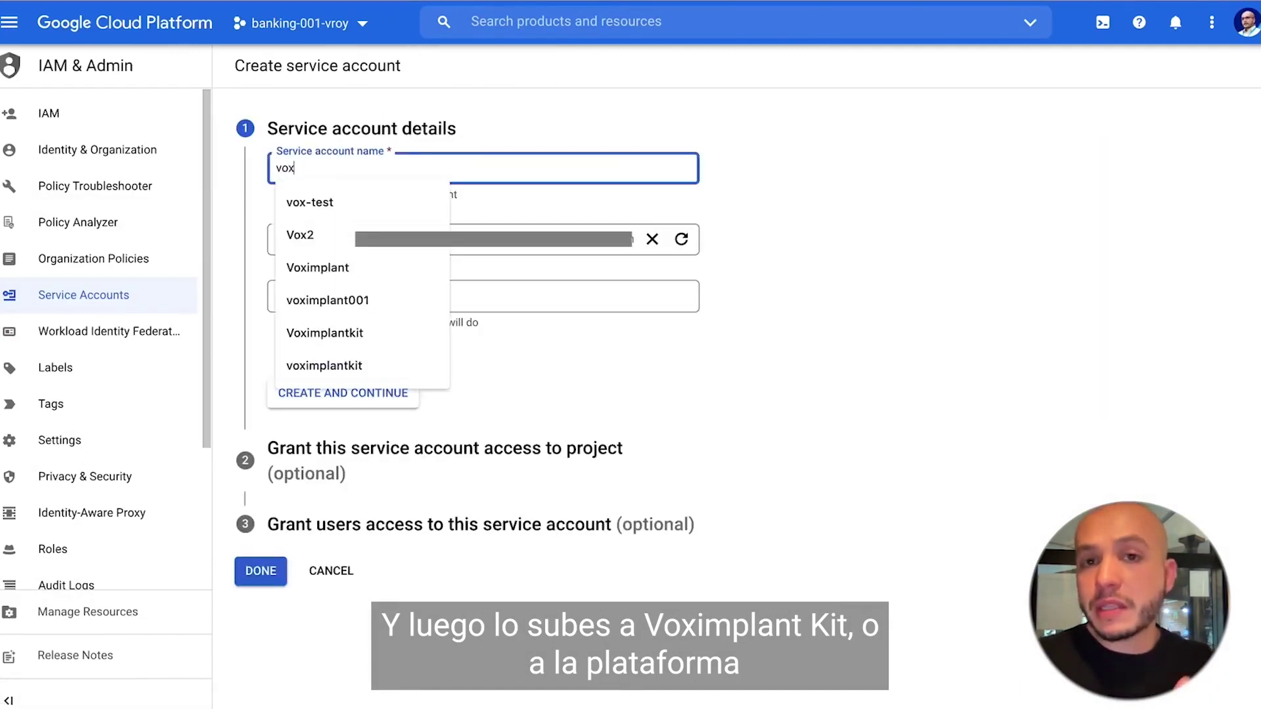
click(381, 392)
click(381, 294)
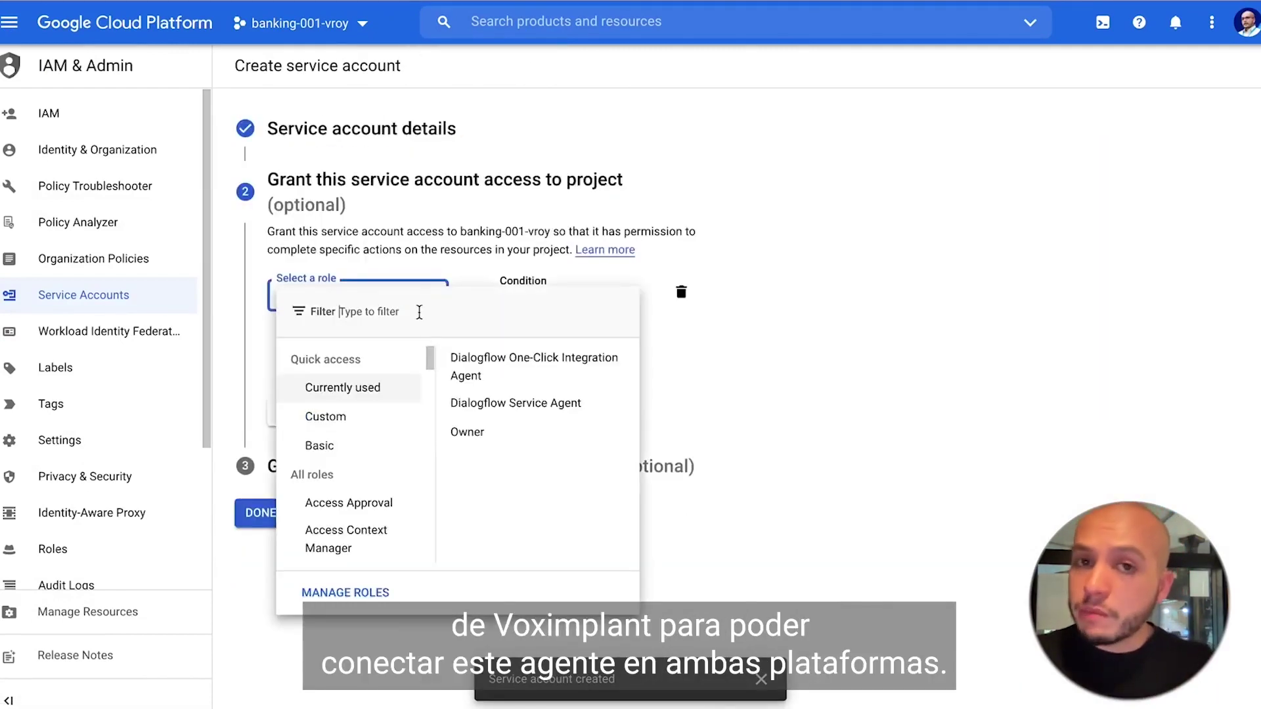
text(own)
click(309, 350)
click(307, 424)
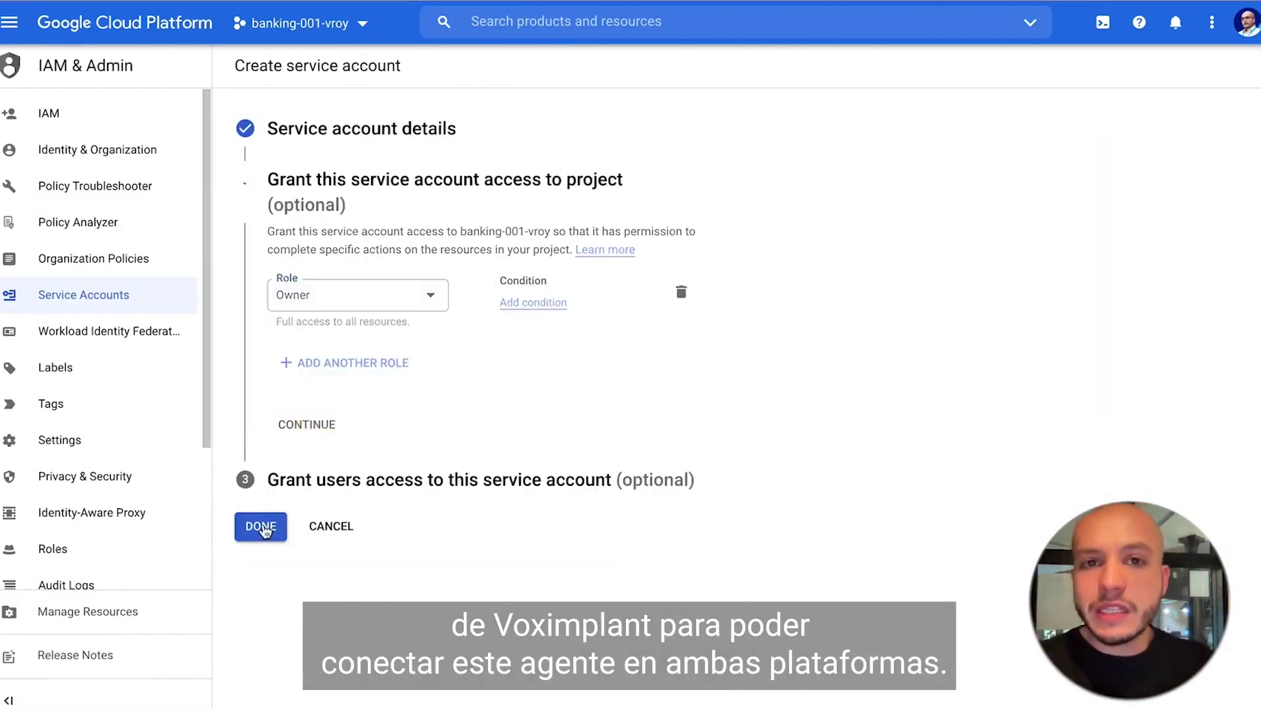
click(263, 529)
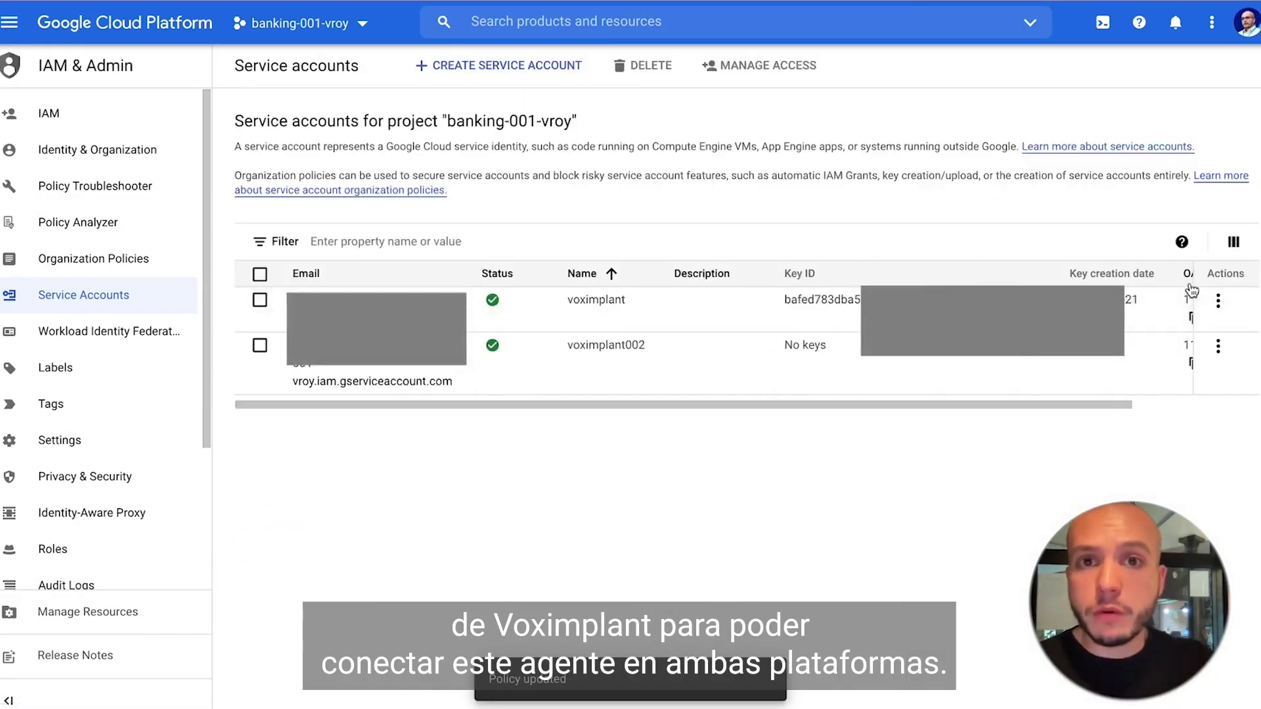
Create and download a new JSON private key for the voximplant service account
click(1218, 300)
click(1166, 393)
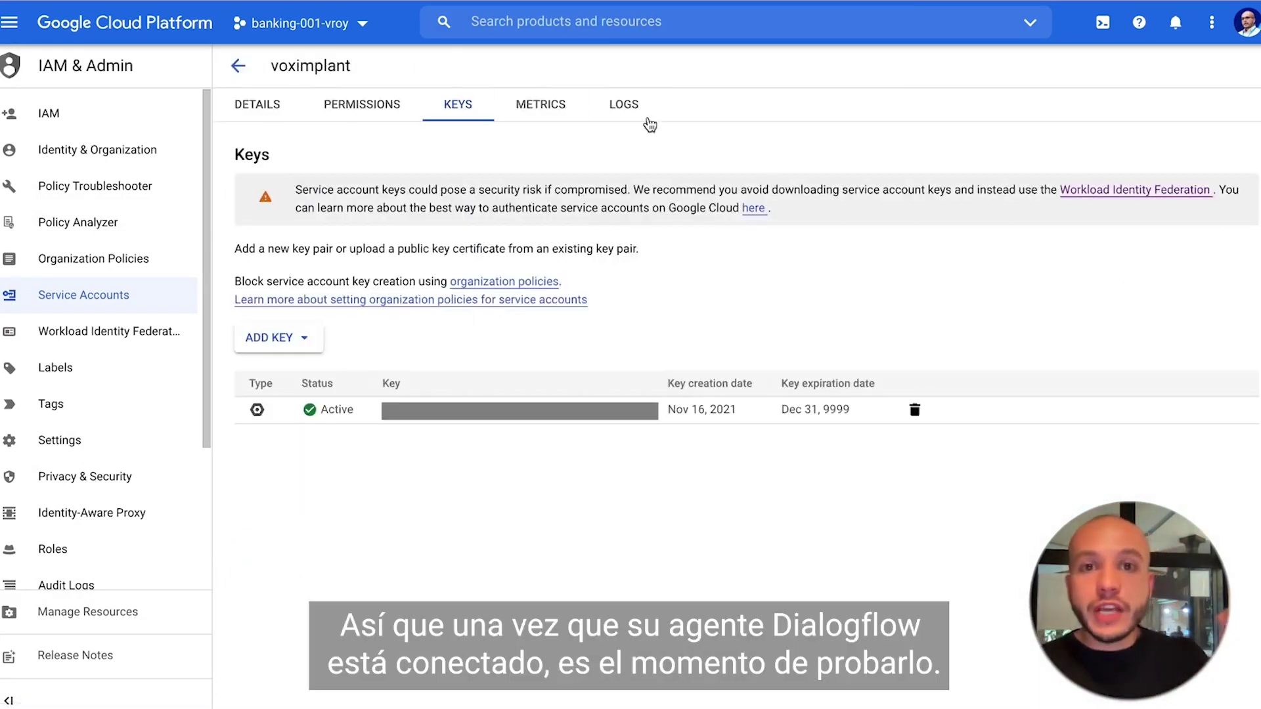
click(313, 341)
click(315, 371)
click(848, 491)
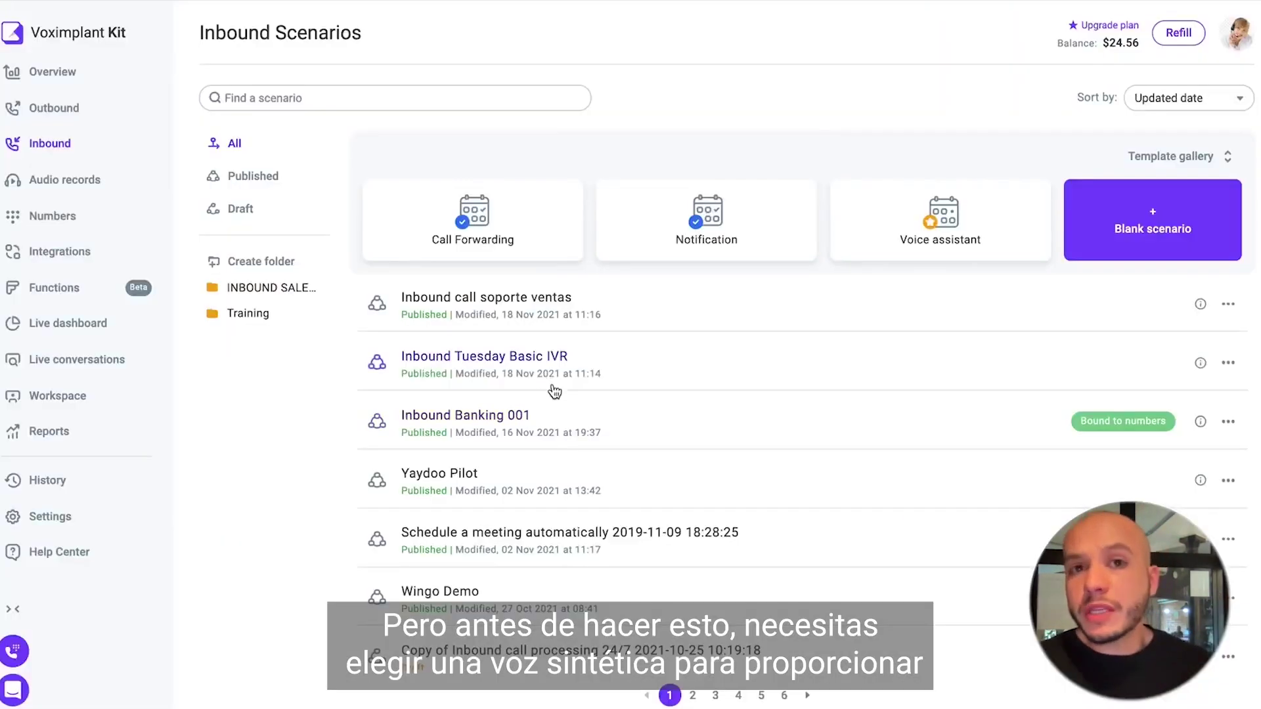
click(552, 394)
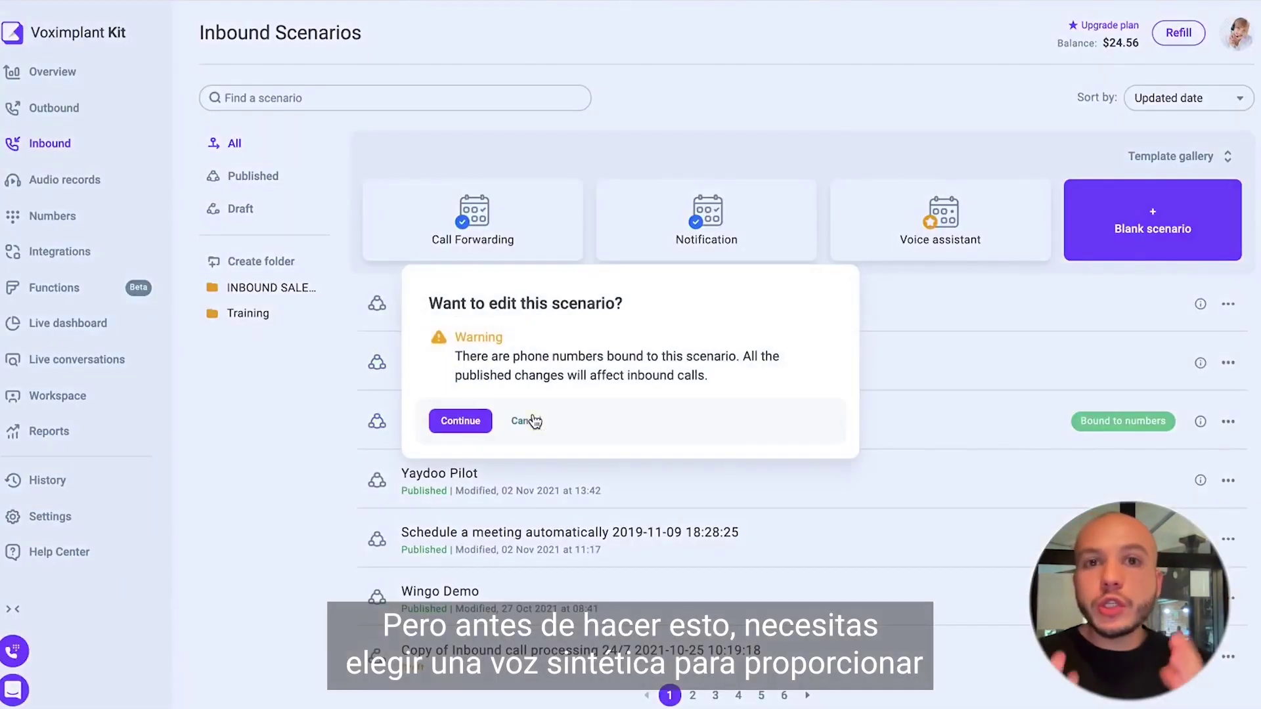
Upload the new JSON key to the Dialogflow Connector, select agent banking-001-vroy-7808a2ec936e, and save
click(462, 421)
click(598, 358)
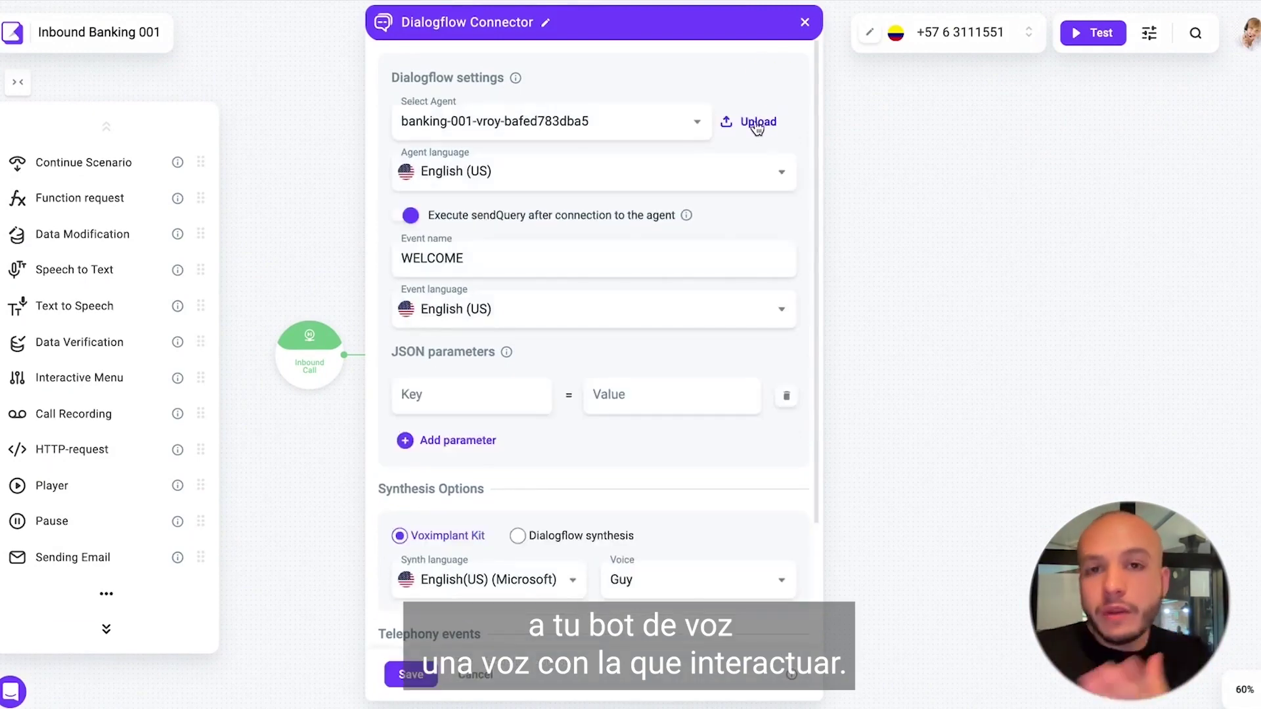
click(757, 123)
click(445, 244)
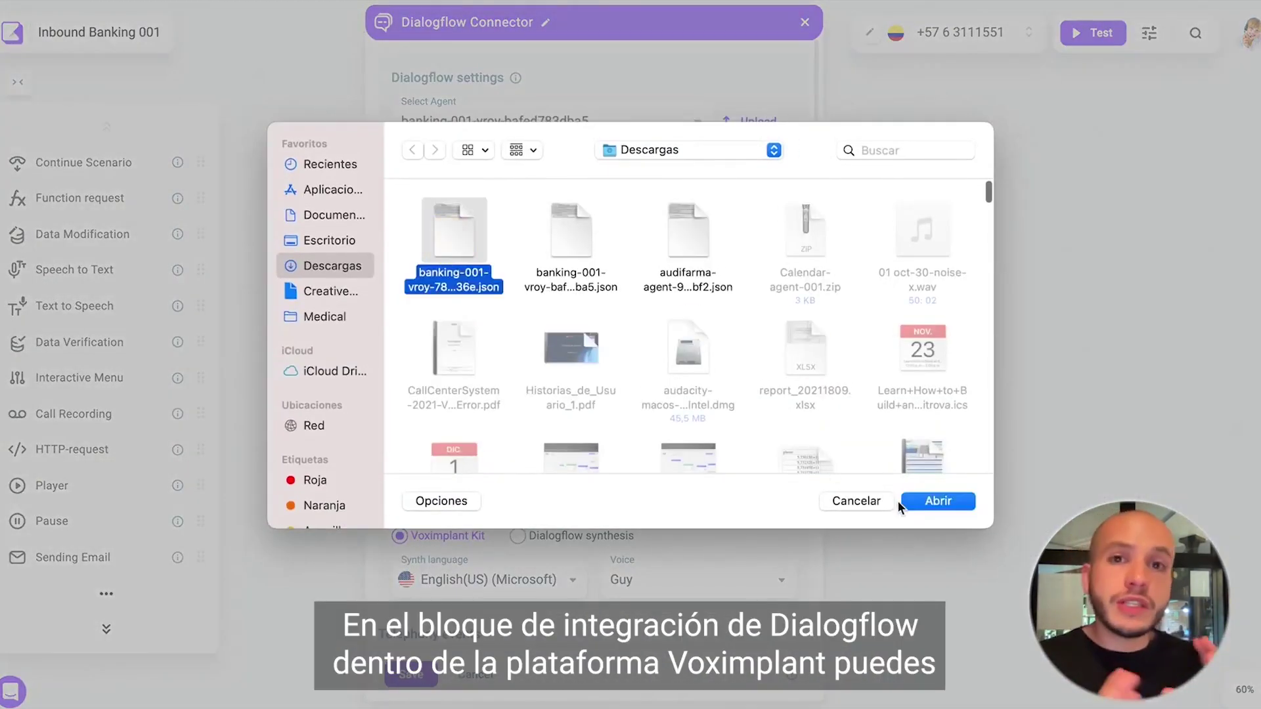
click(938, 501)
click(676, 122)
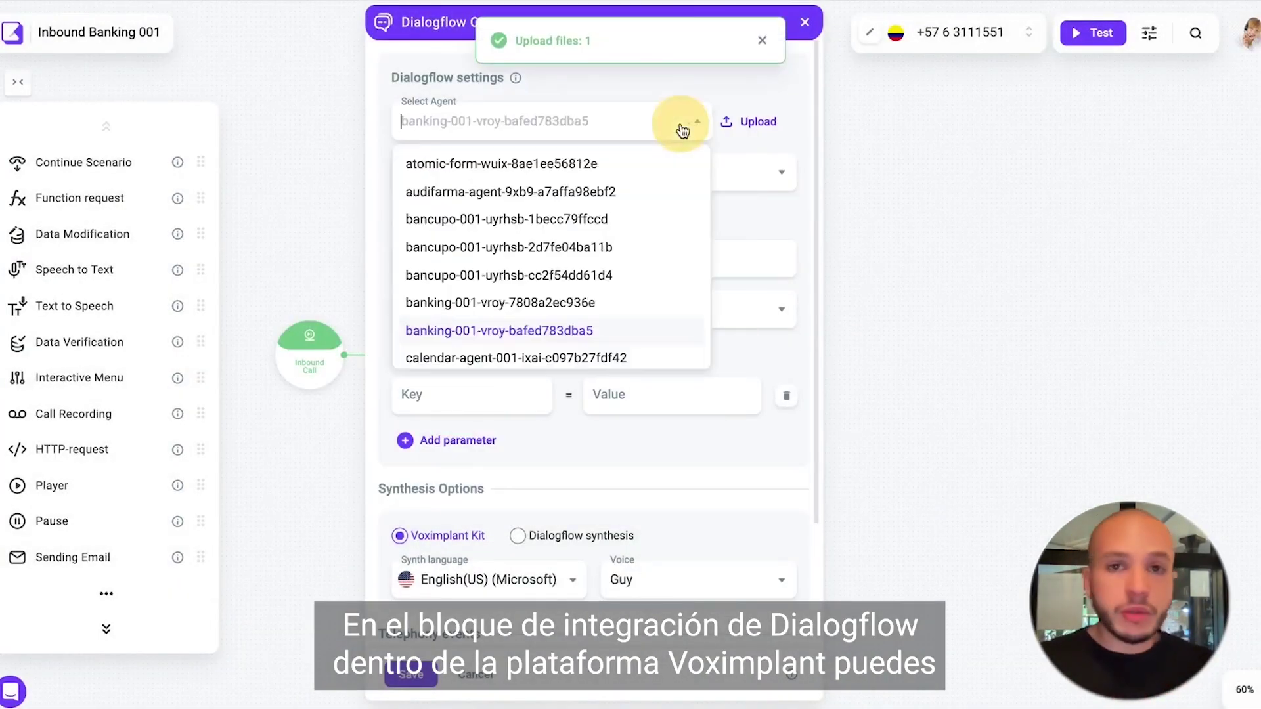
click(538, 304)
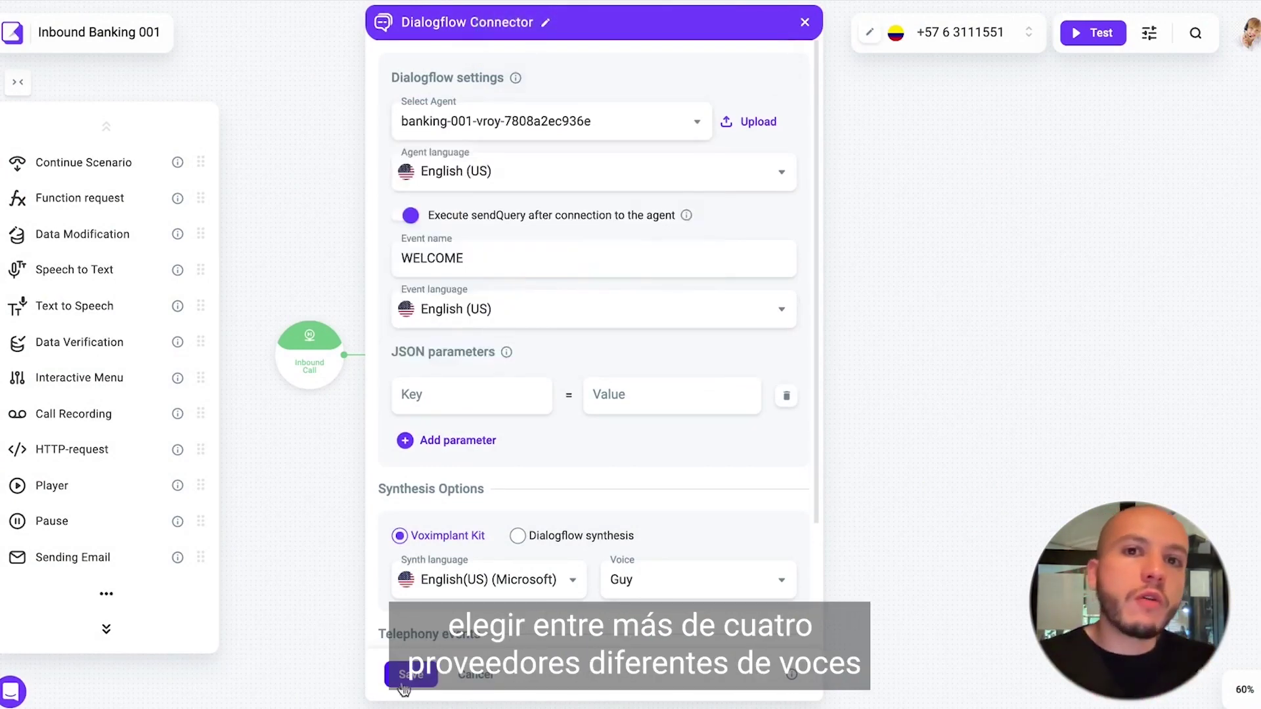
click(402, 683)
click(805, 22)
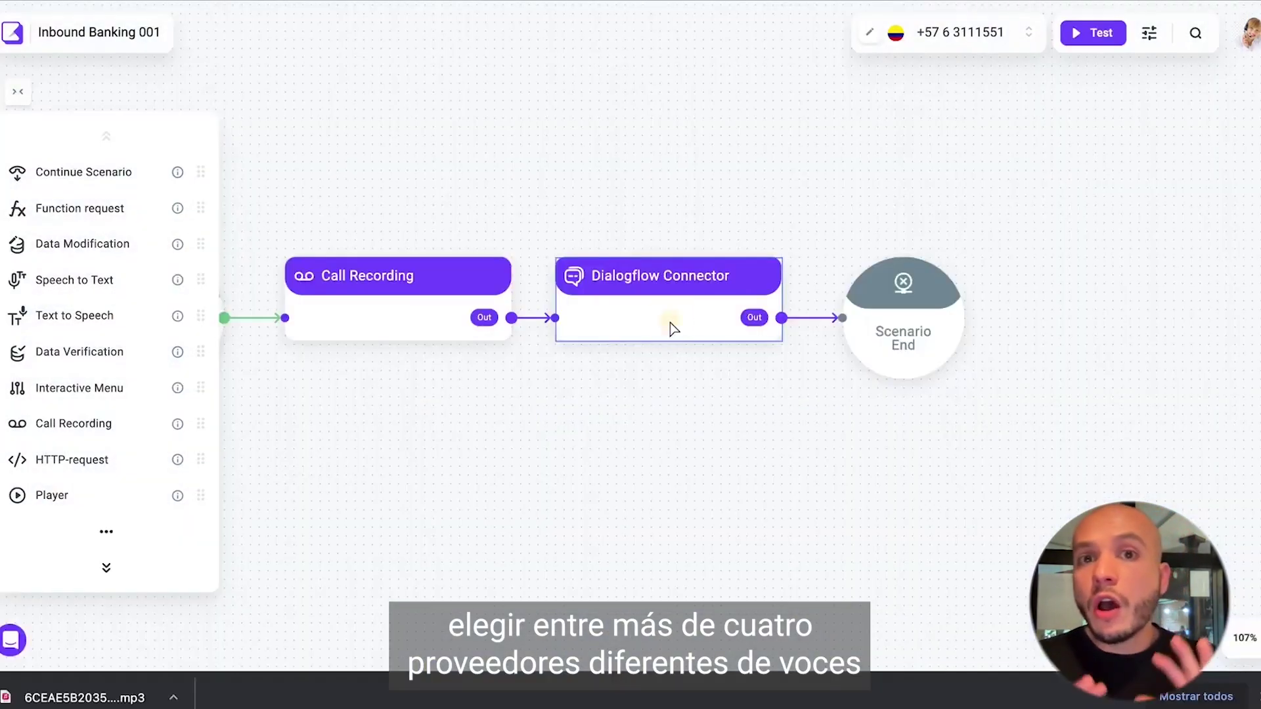
Switch the Dialogflow Connector's synthesis to English(US) (Amazon) with the Joanna voice
click(670, 330)
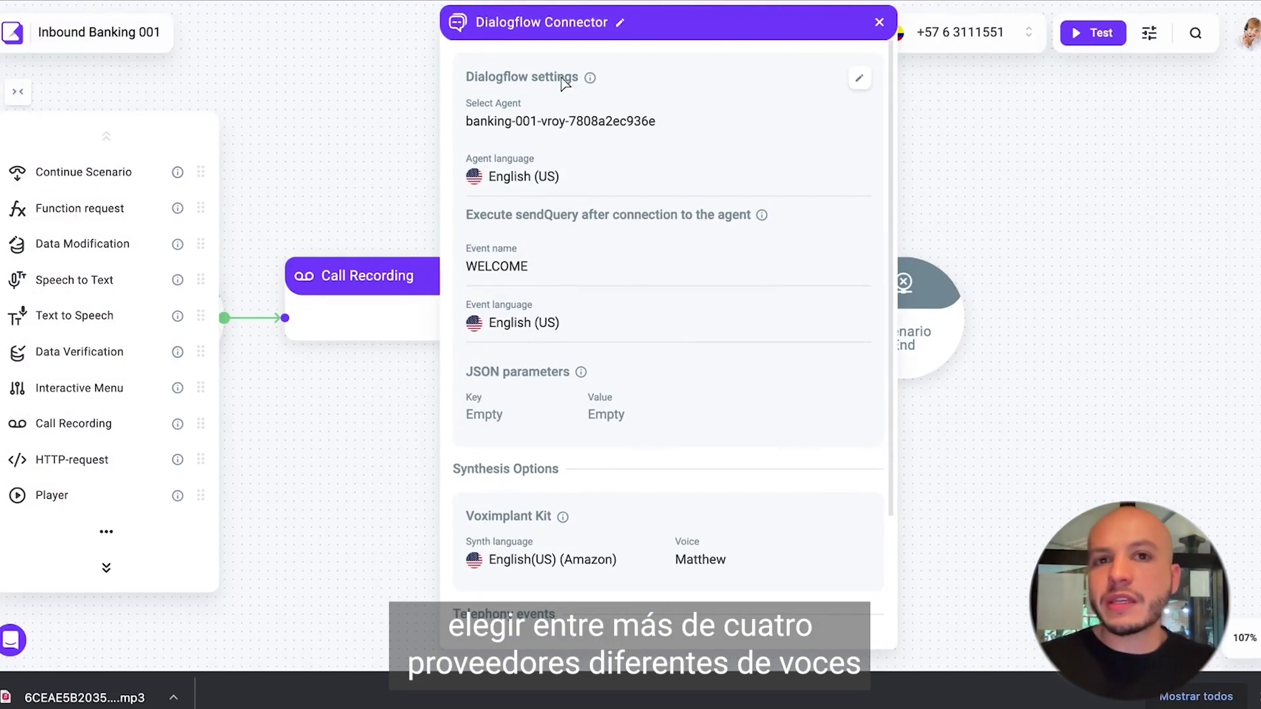
click(857, 79)
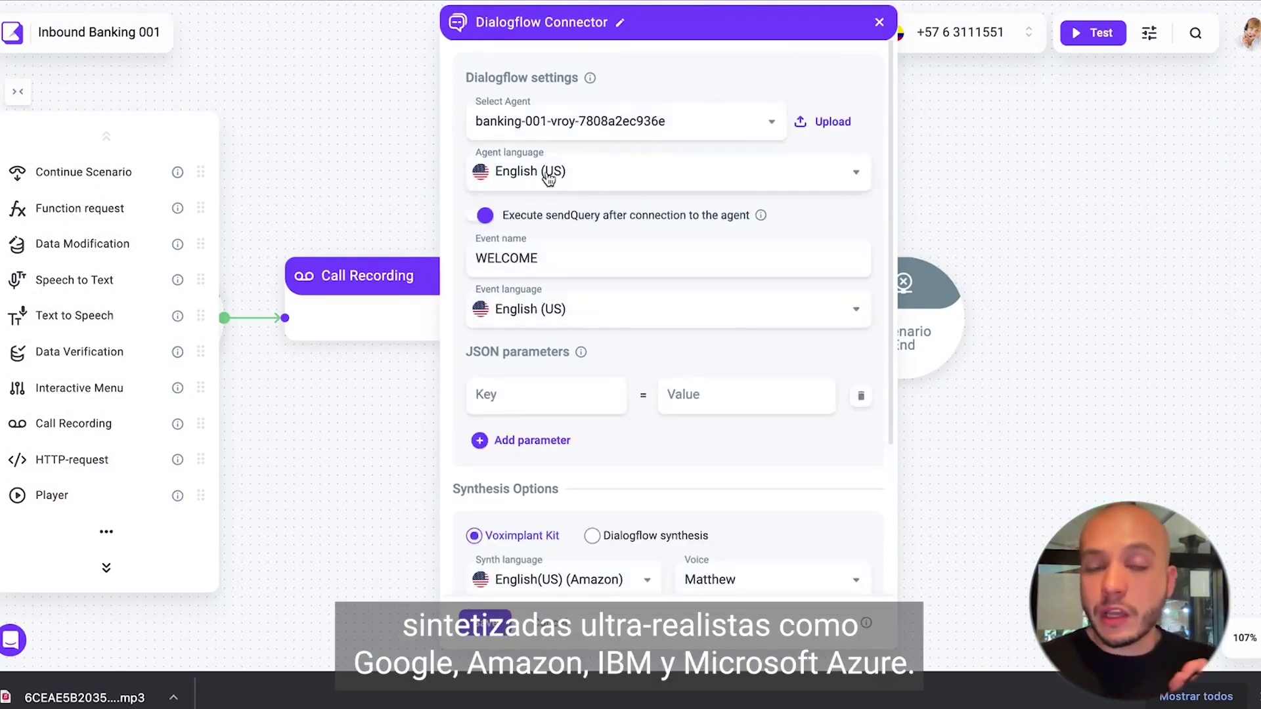
scroll(636, 442, down, 2)
scroll(635, 443, down, 1)
click(650, 384)
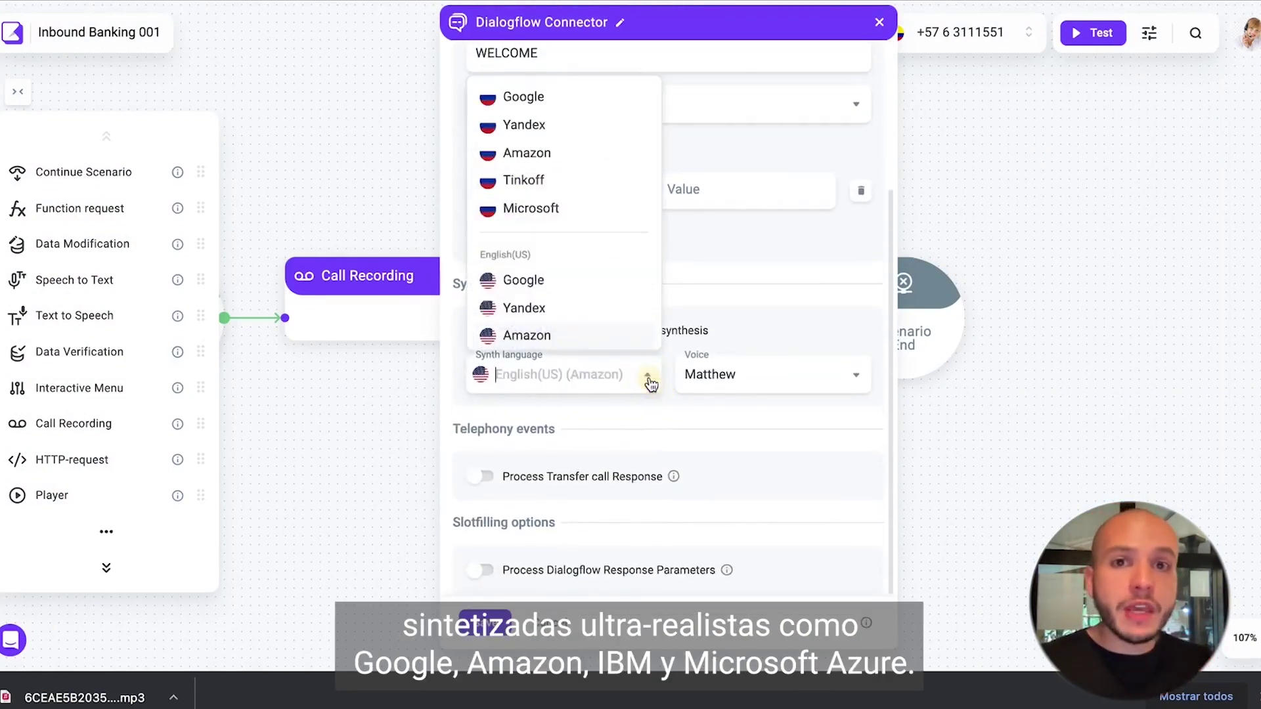
text(engl)
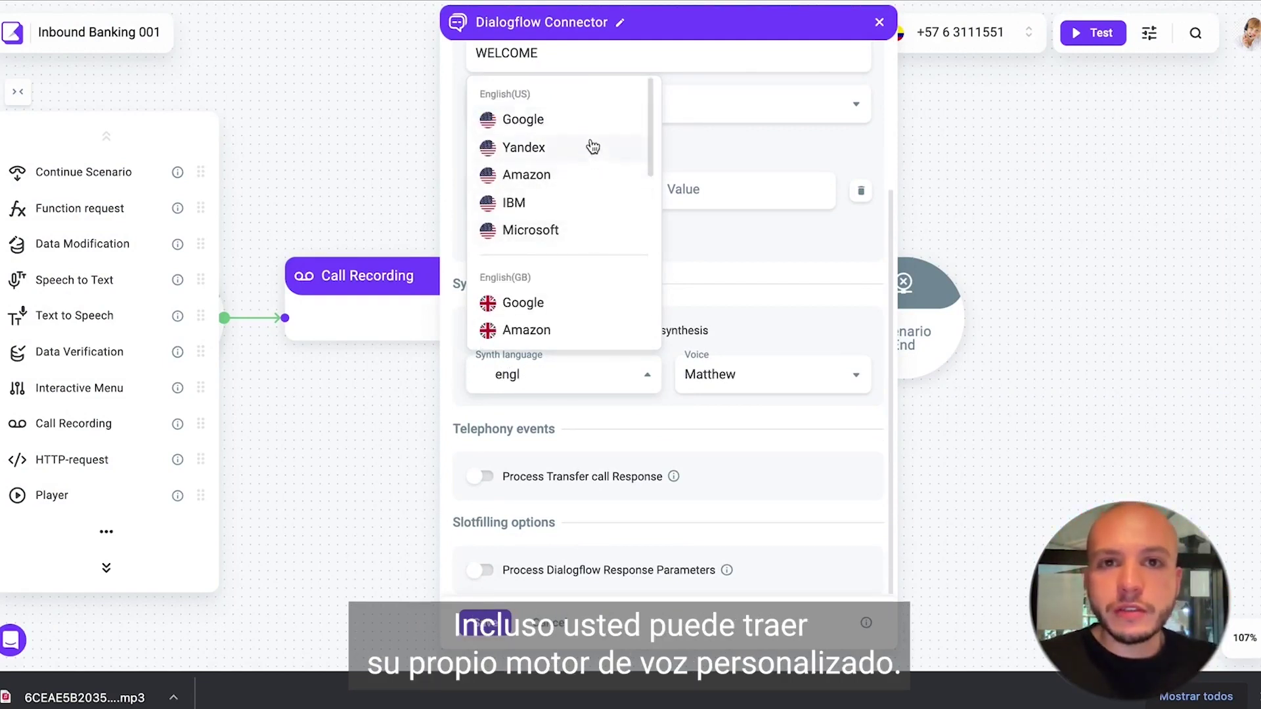
click(582, 174)
click(798, 376)
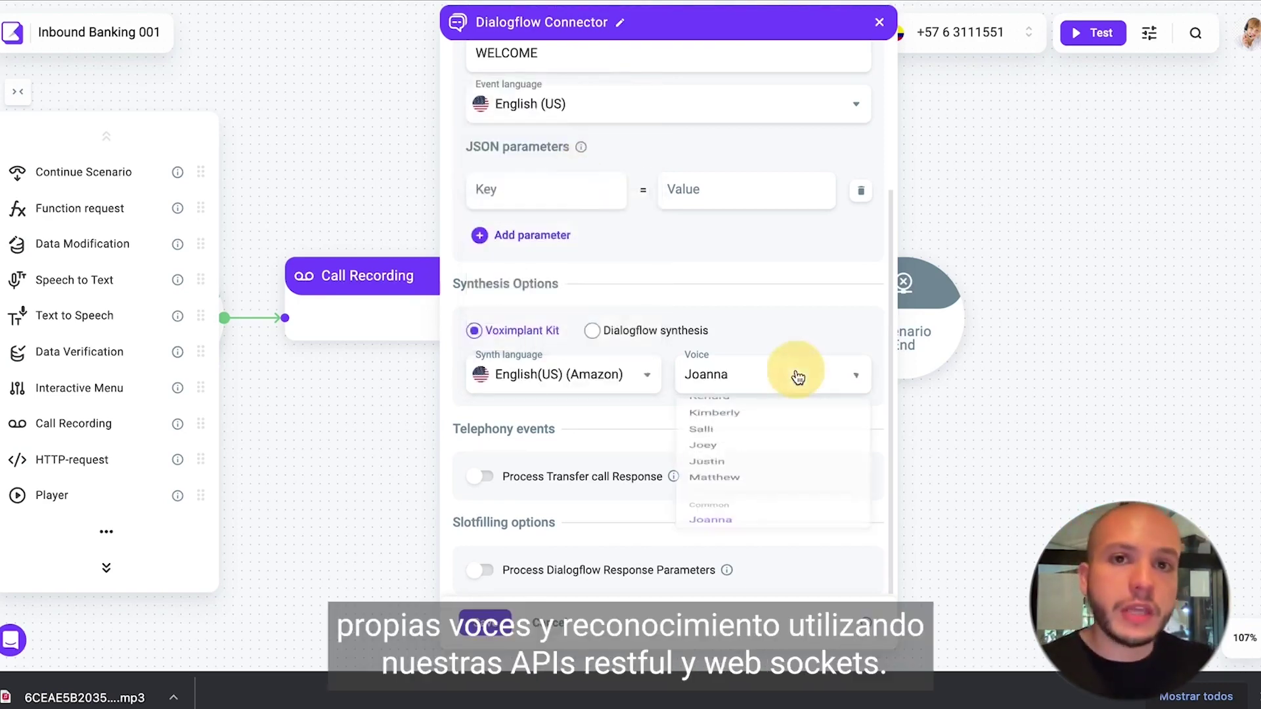
scroll(797, 448, up, 3)
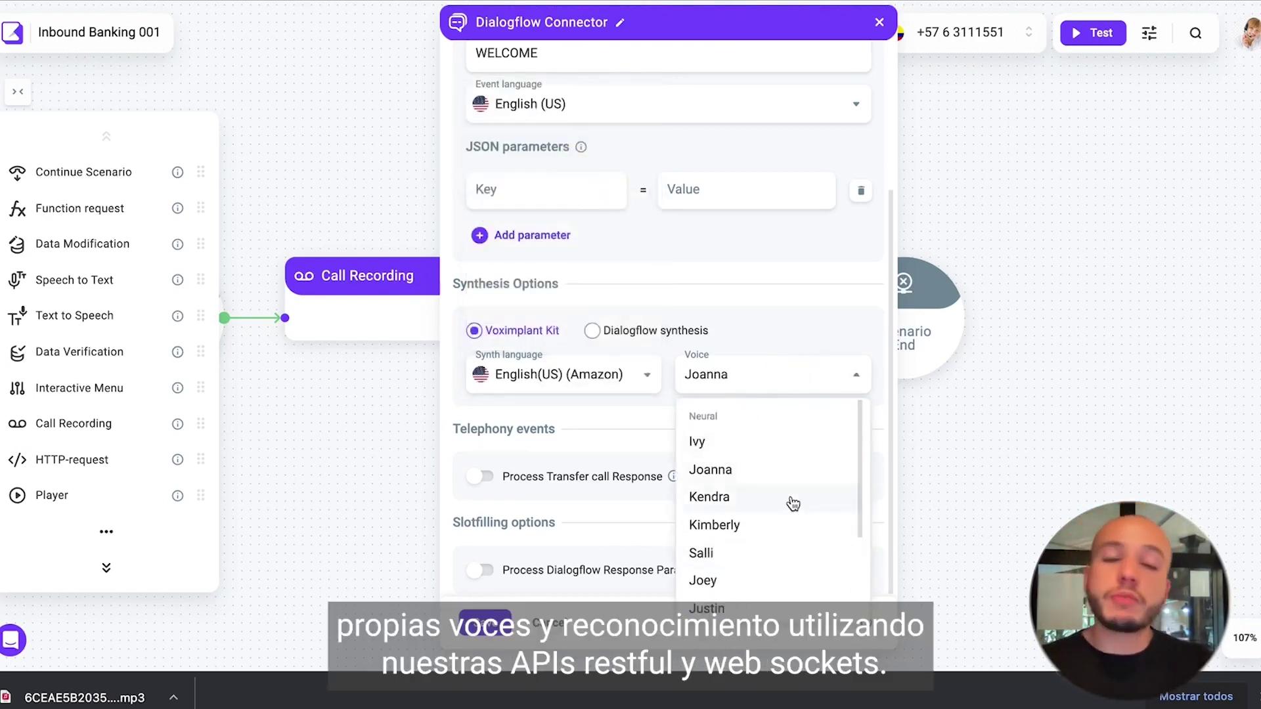
scroll(786, 558, down, 3)
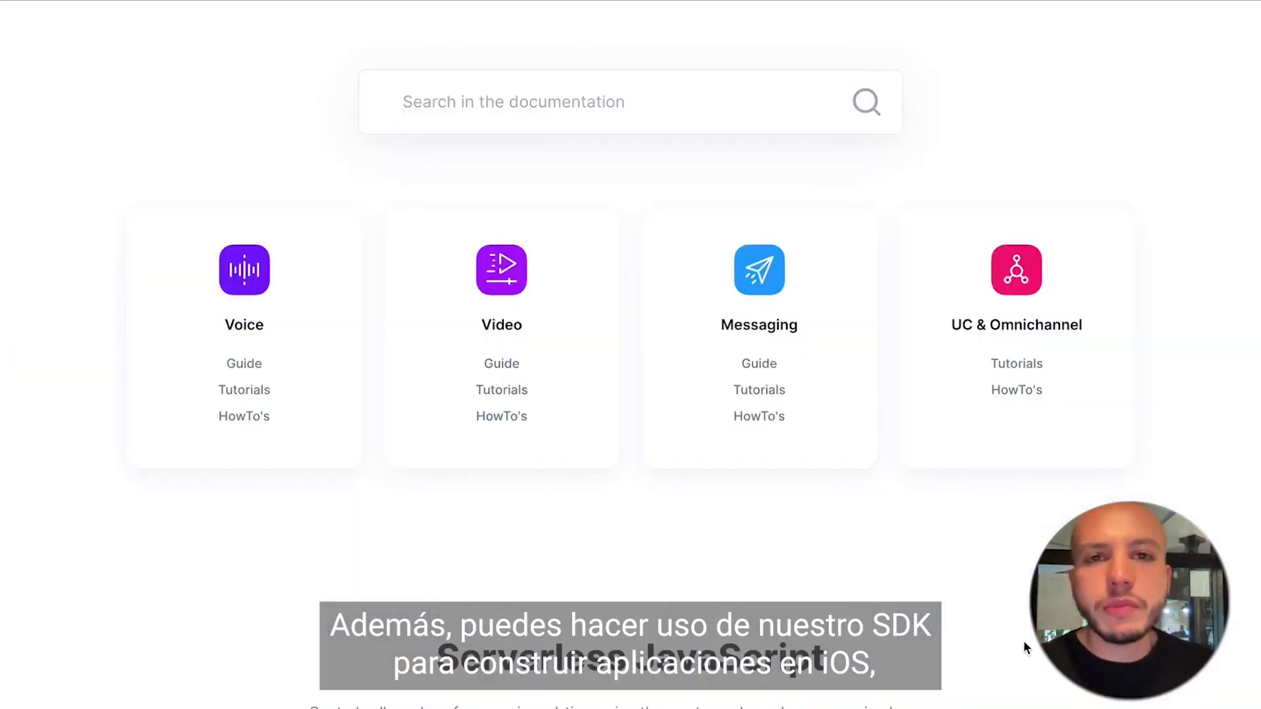
scroll(1023, 640, down, 3)
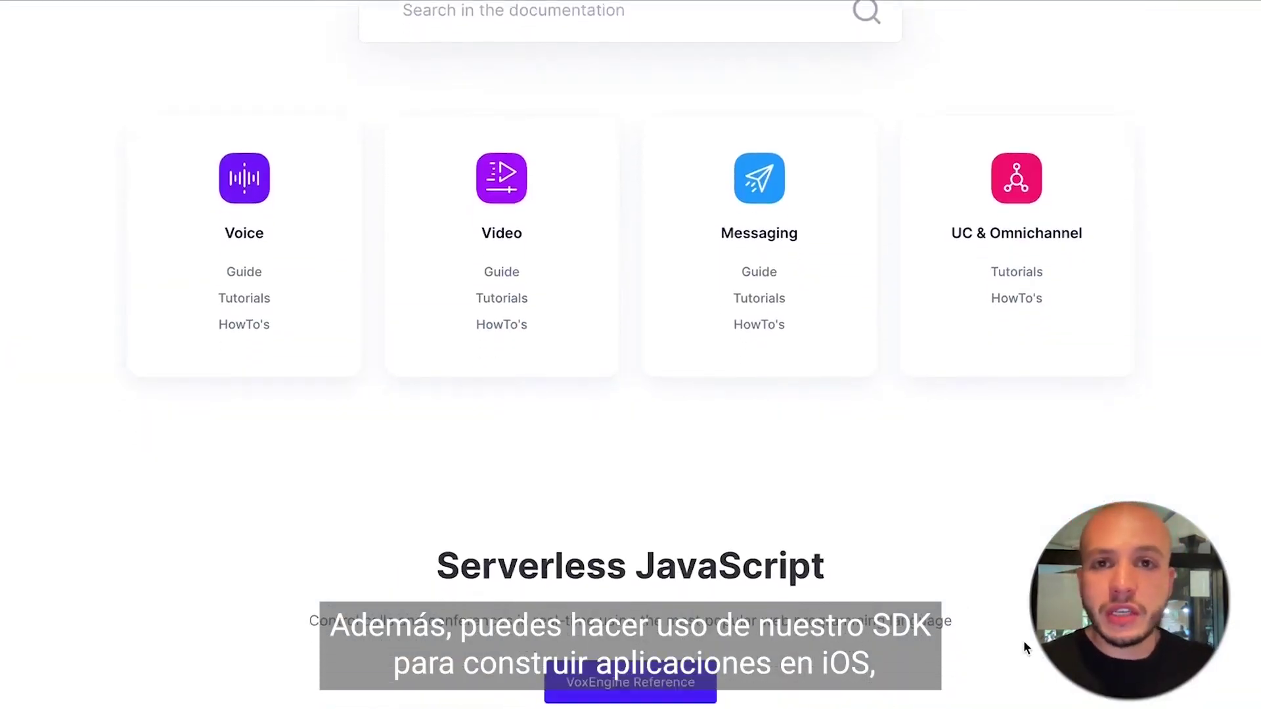
scroll(1024, 643, down, 5)
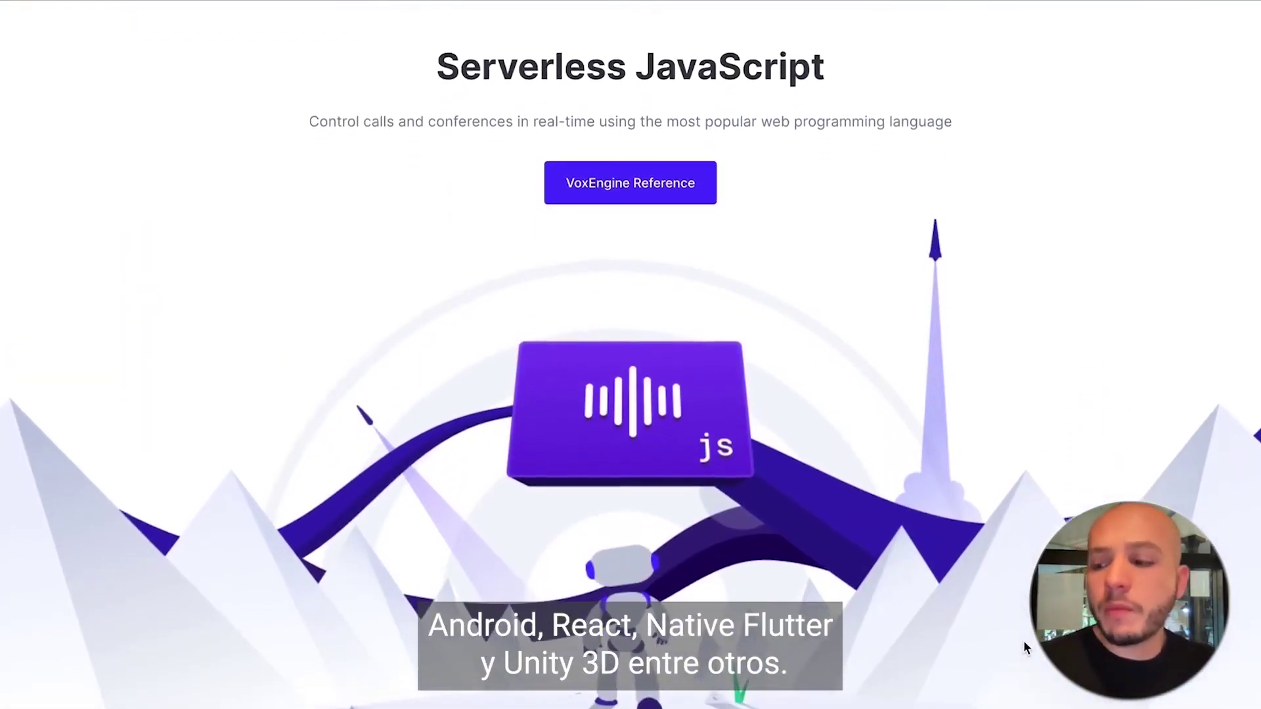
scroll(1024, 645, down, 5)
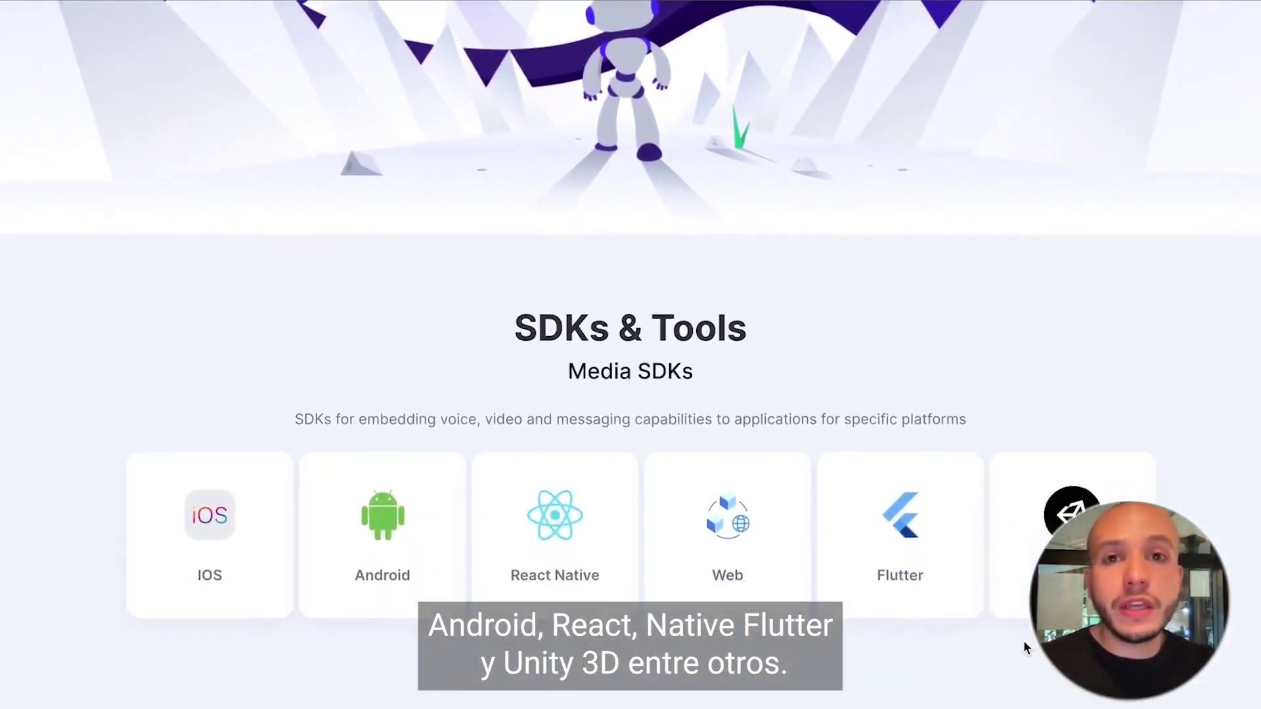
scroll(1025, 647, down, 3)
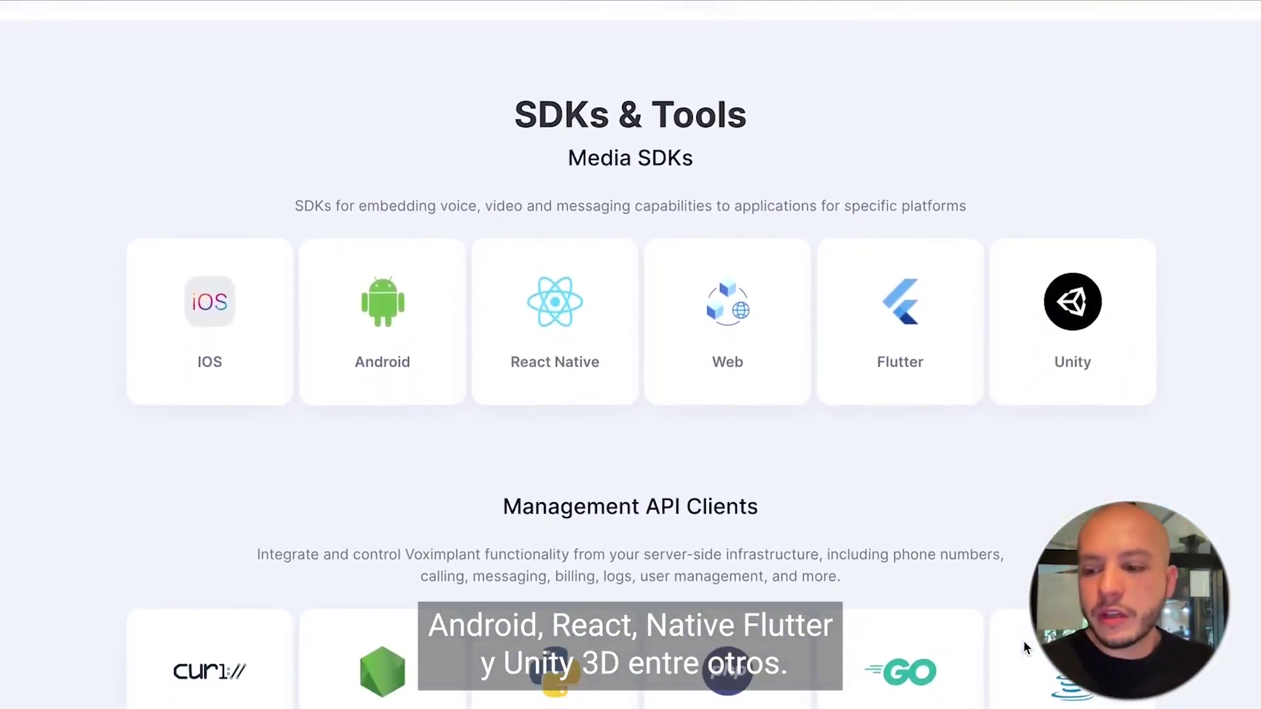
scroll(1025, 647, down, 3)
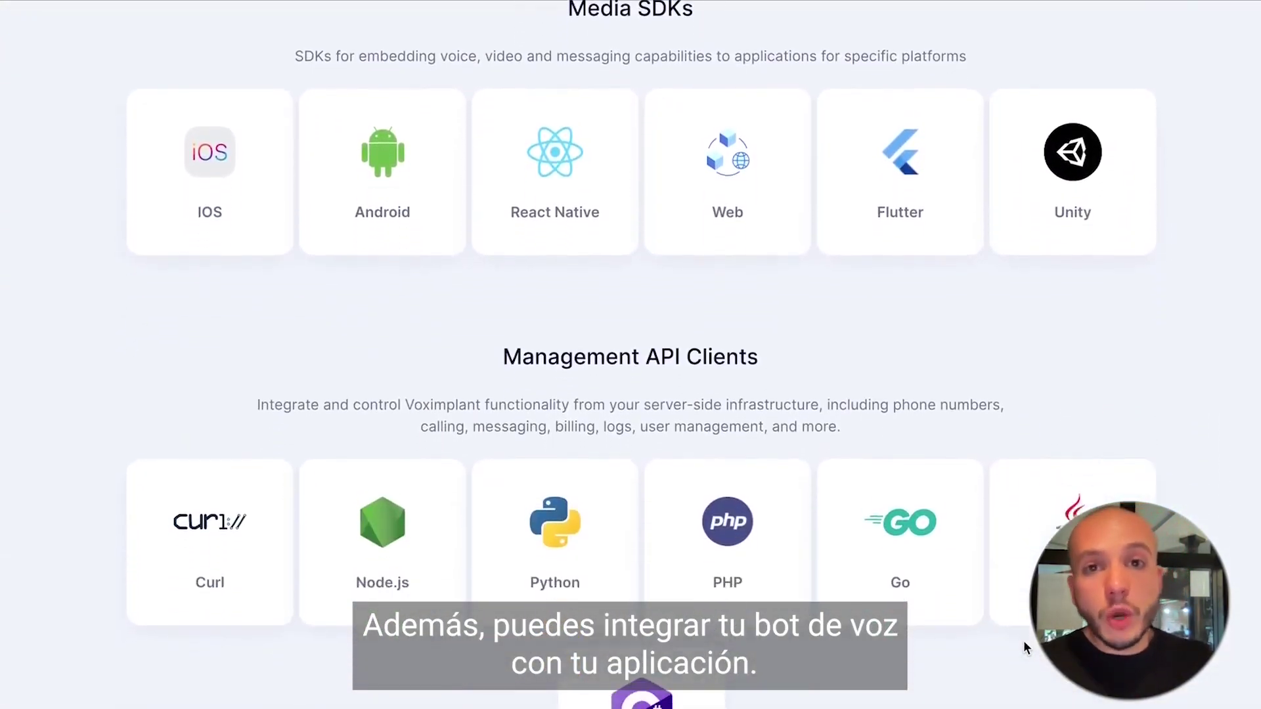
scroll(1023, 647, down, 2)
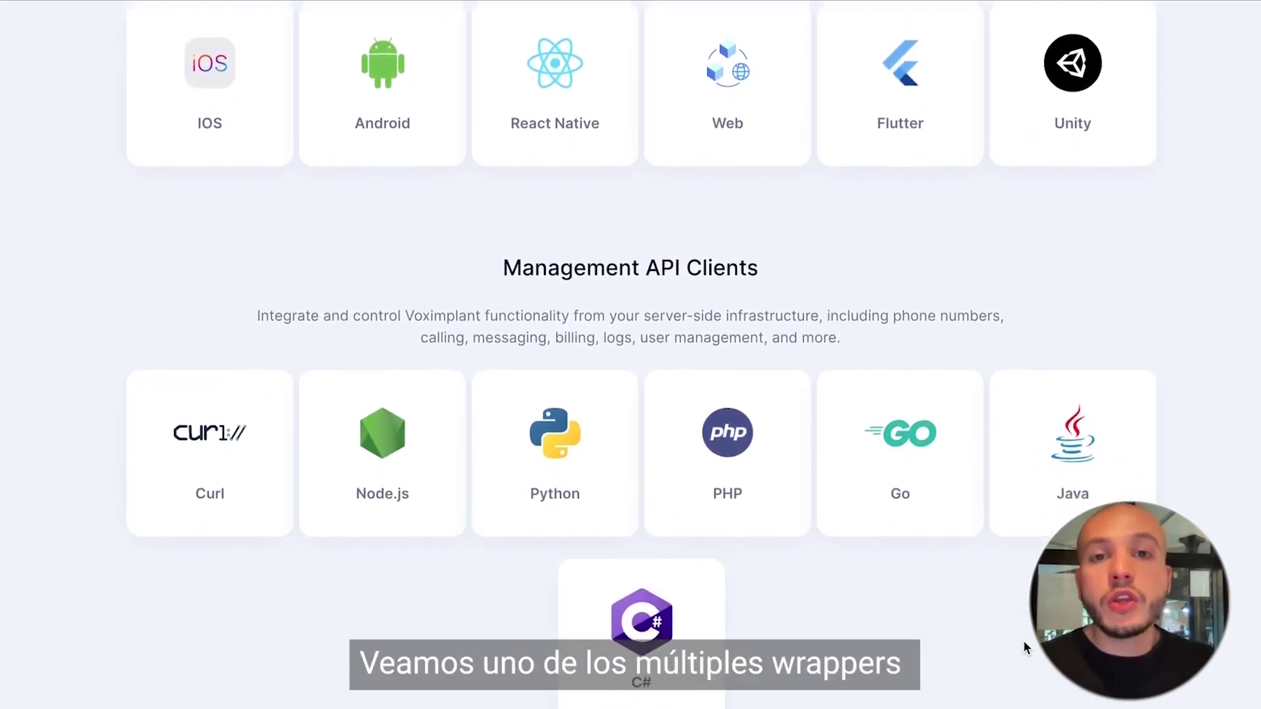
scroll(1025, 644, down, 3)
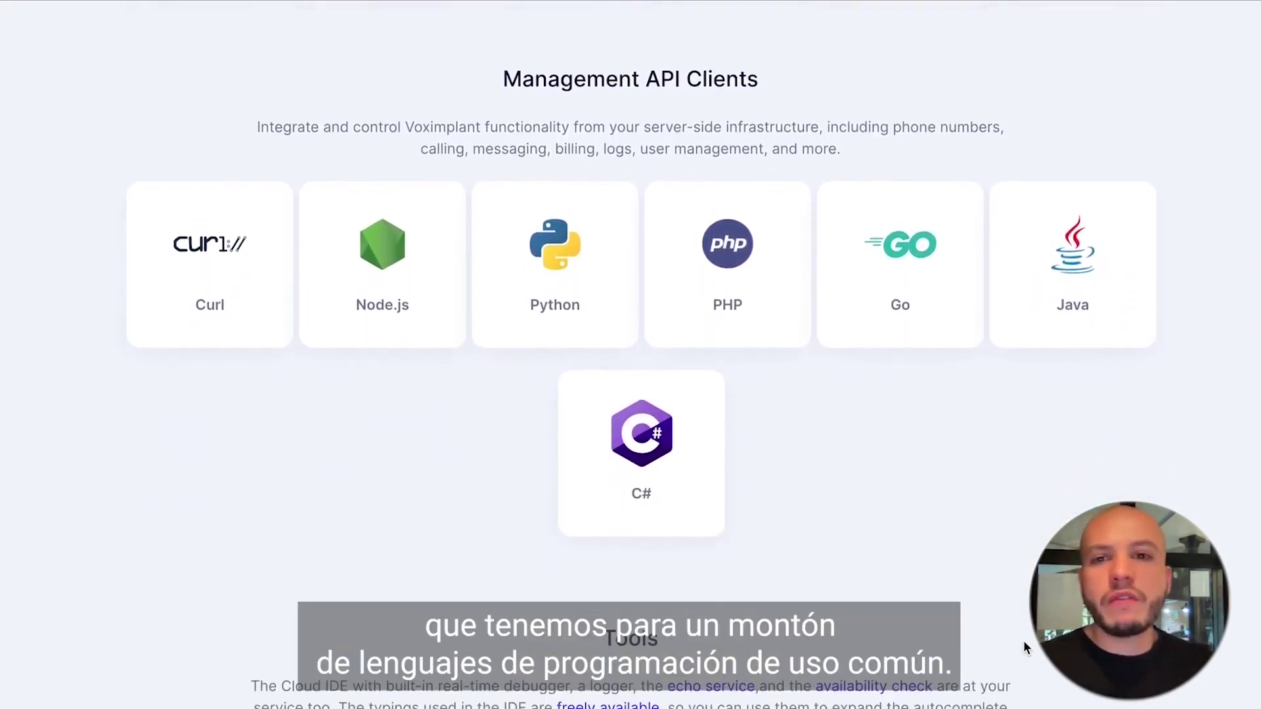
scroll(1024, 642, down, 1)
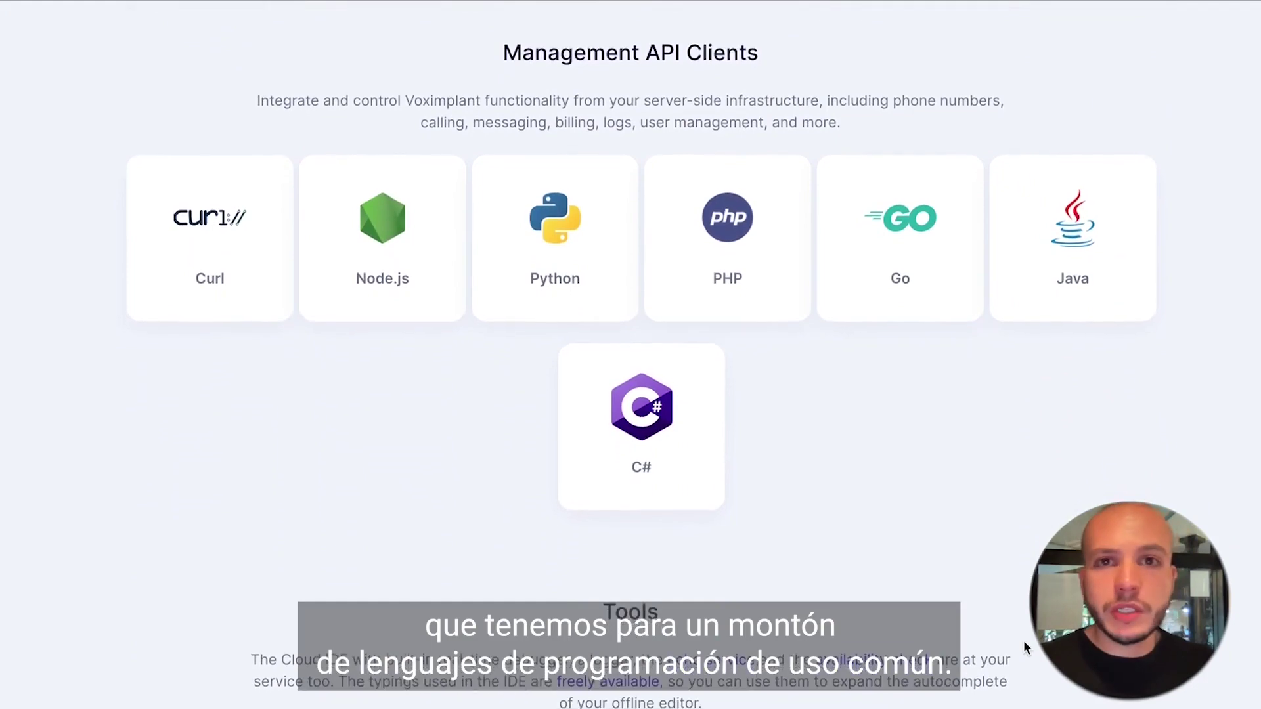
scroll(1025, 643, down, 4)
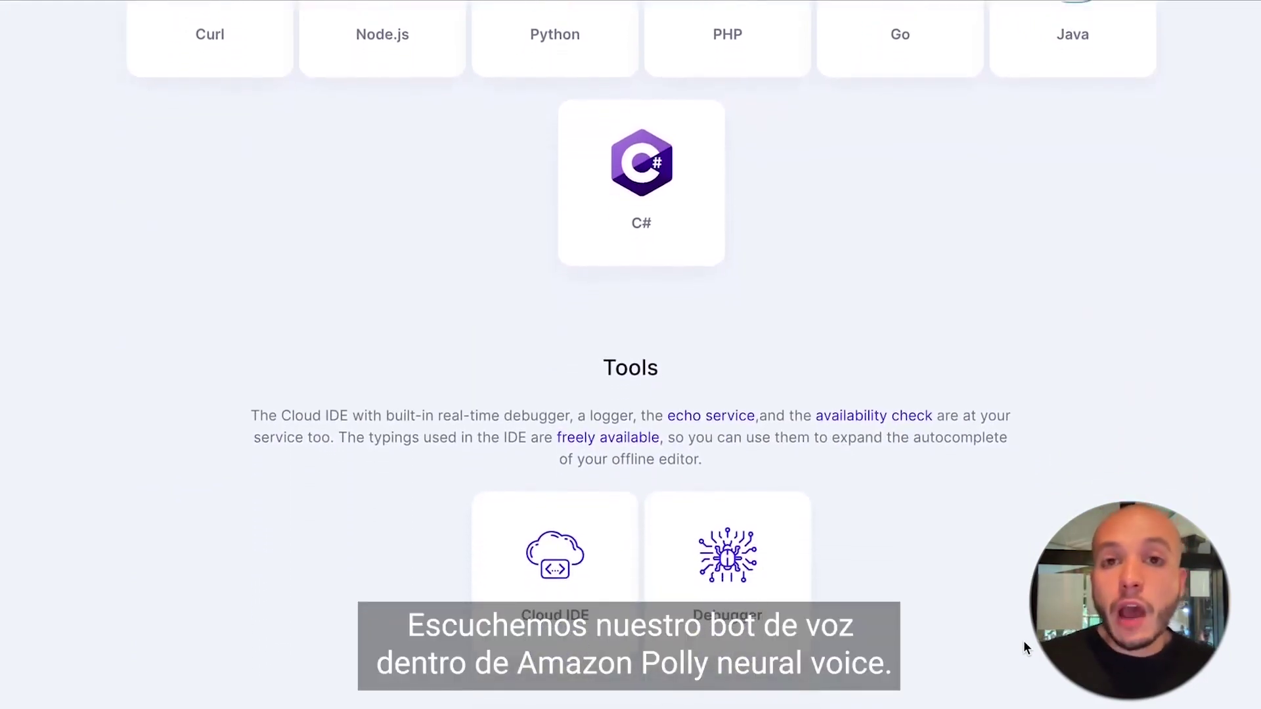
scroll(1023, 641, up, 15)
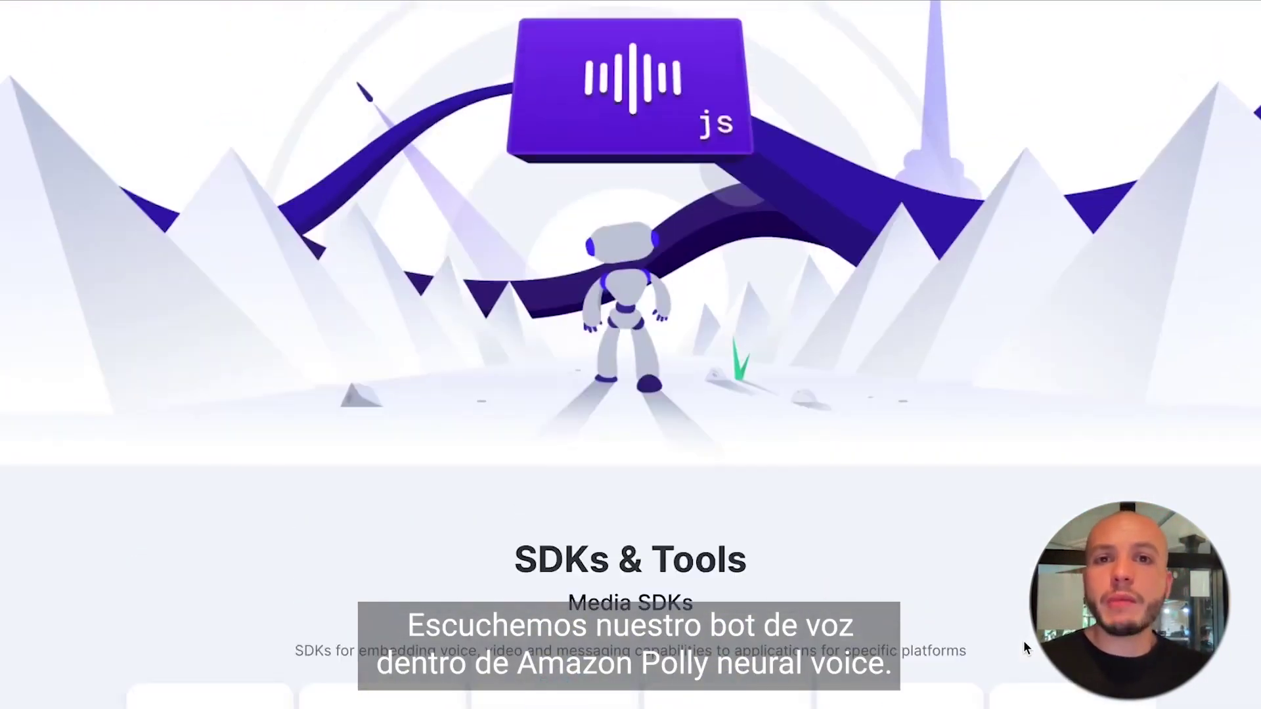
scroll(1023, 640, down, 3)
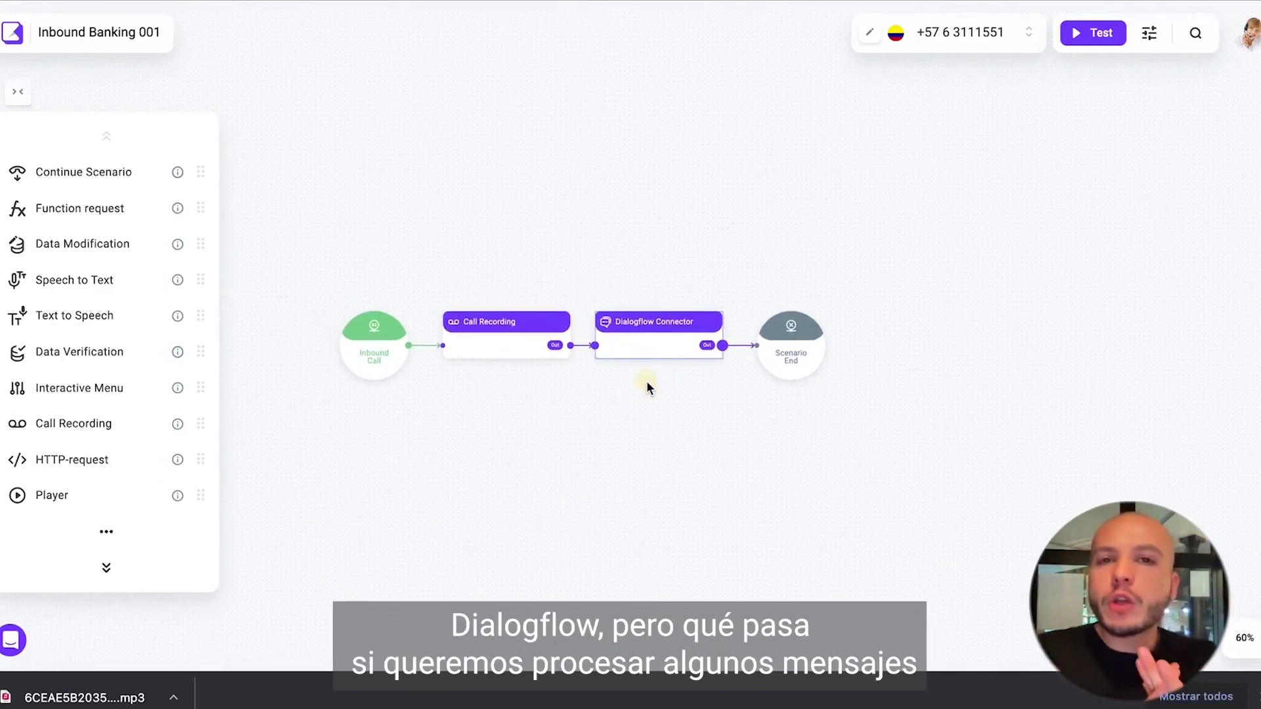
Check the Dialogflow Connector's agent settings, then open Workspace's conversations assigned to me
scroll(647, 388, up, 5)
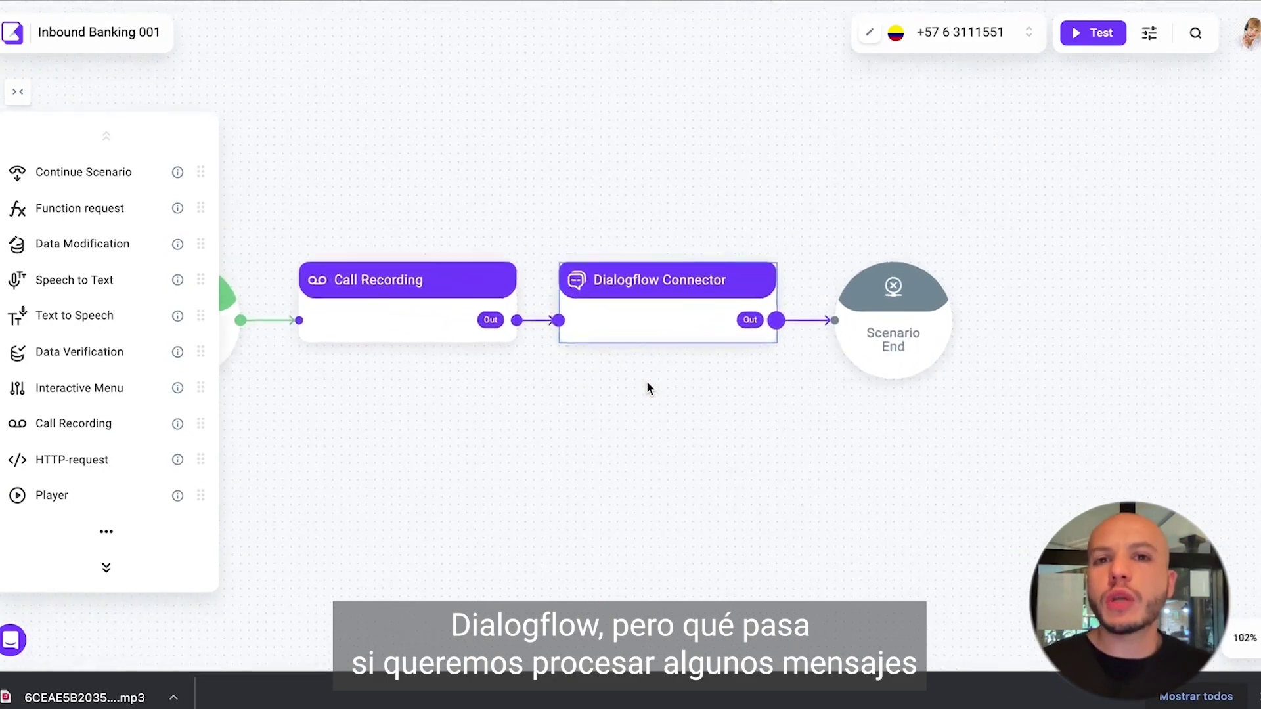
click(672, 328)
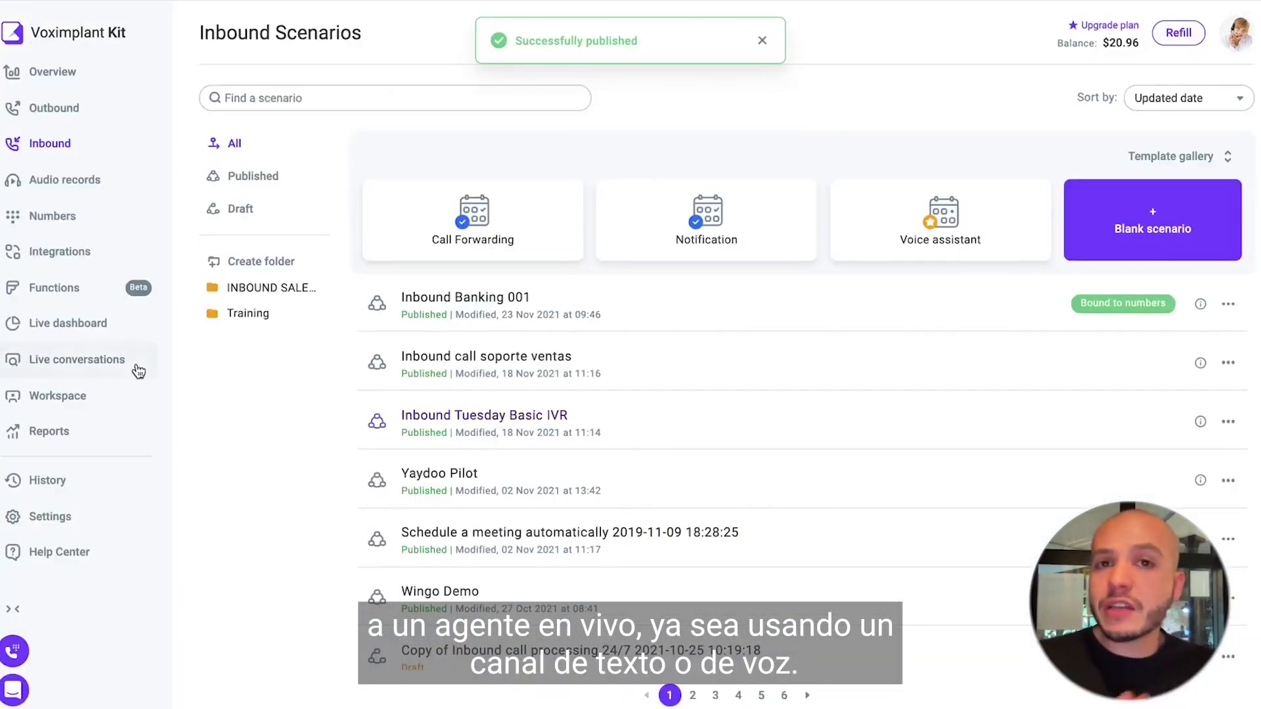
click(88, 369)
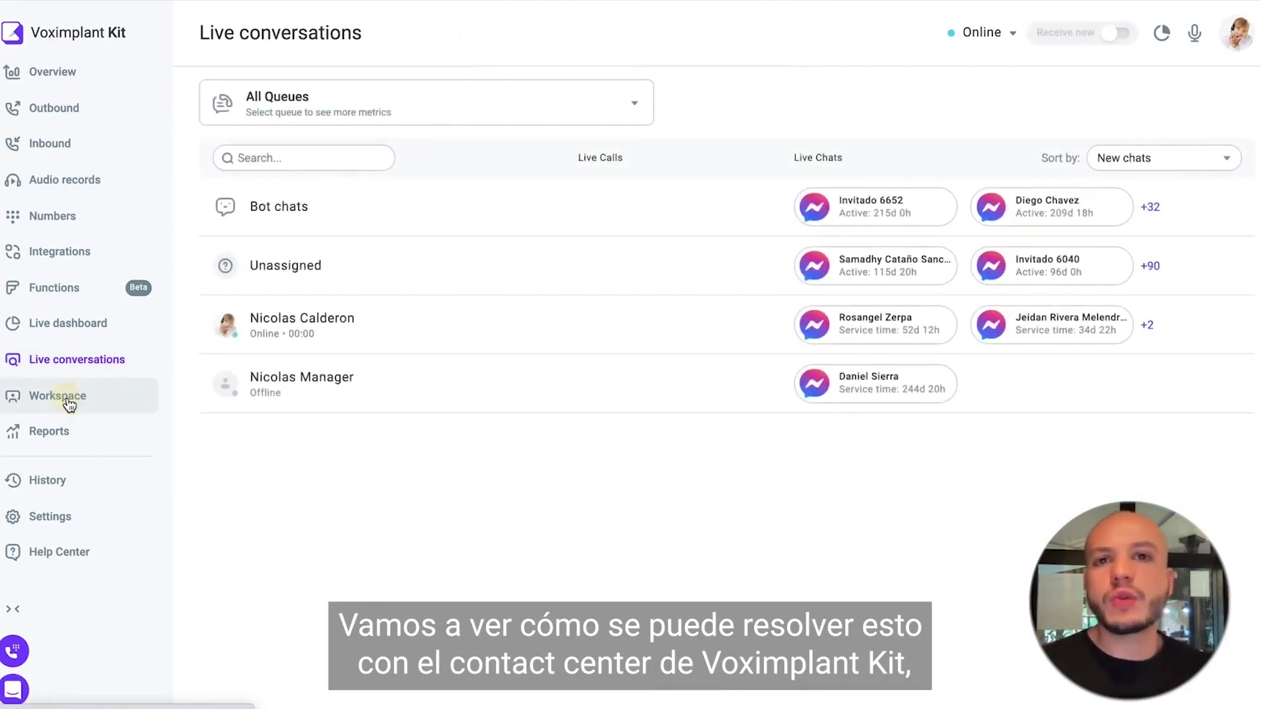
click(69, 402)
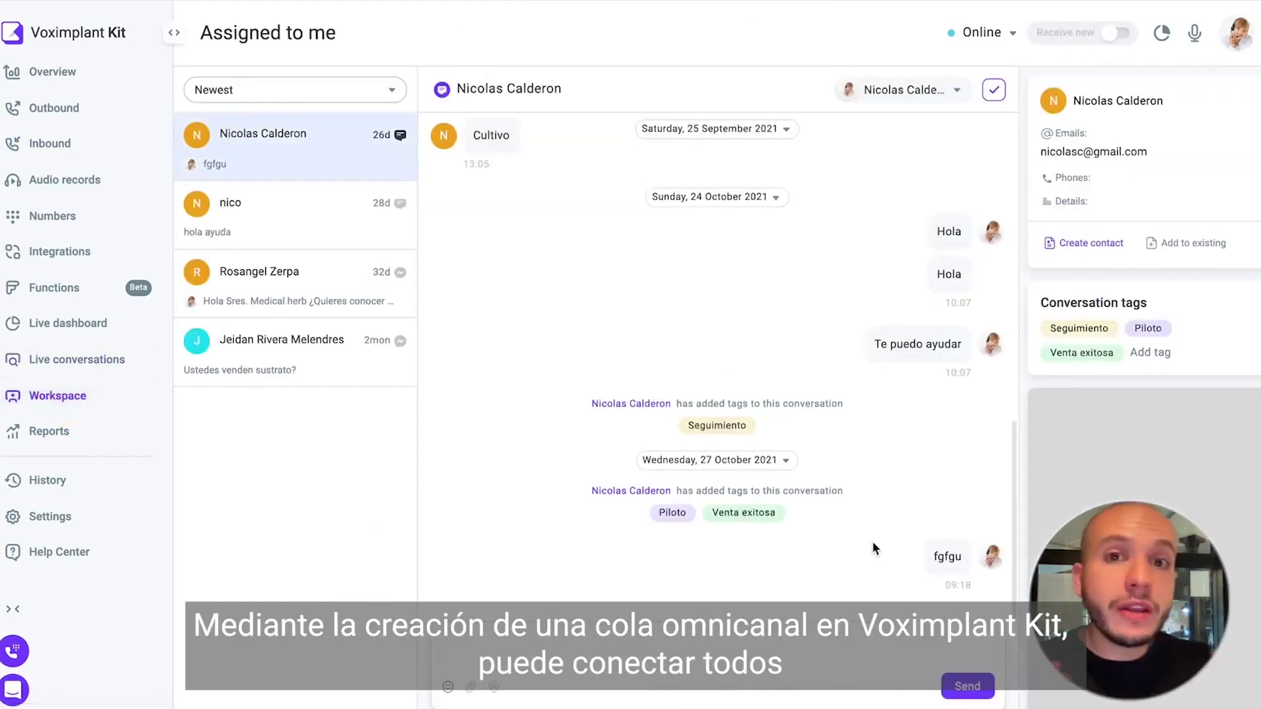
Go to Settings > Queues and start creating a new queue
click(51, 519)
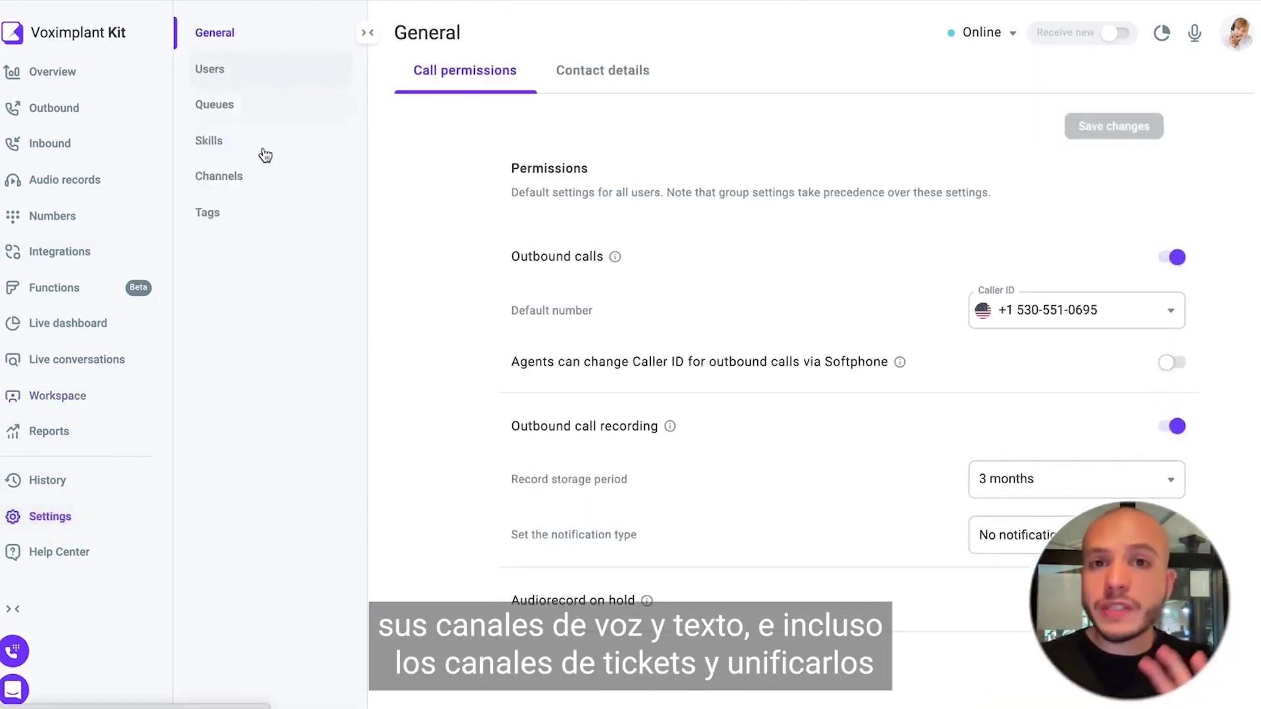
click(253, 104)
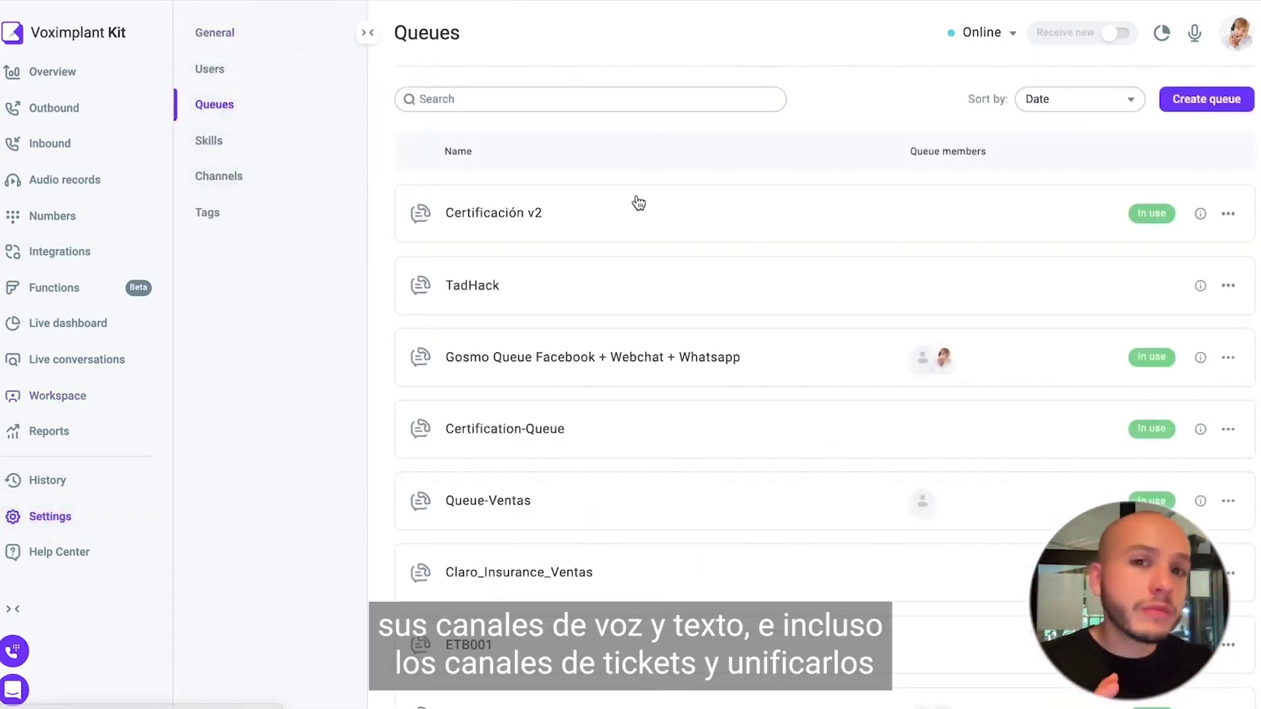
scroll(519, 368, down, 3)
click(1225, 99)
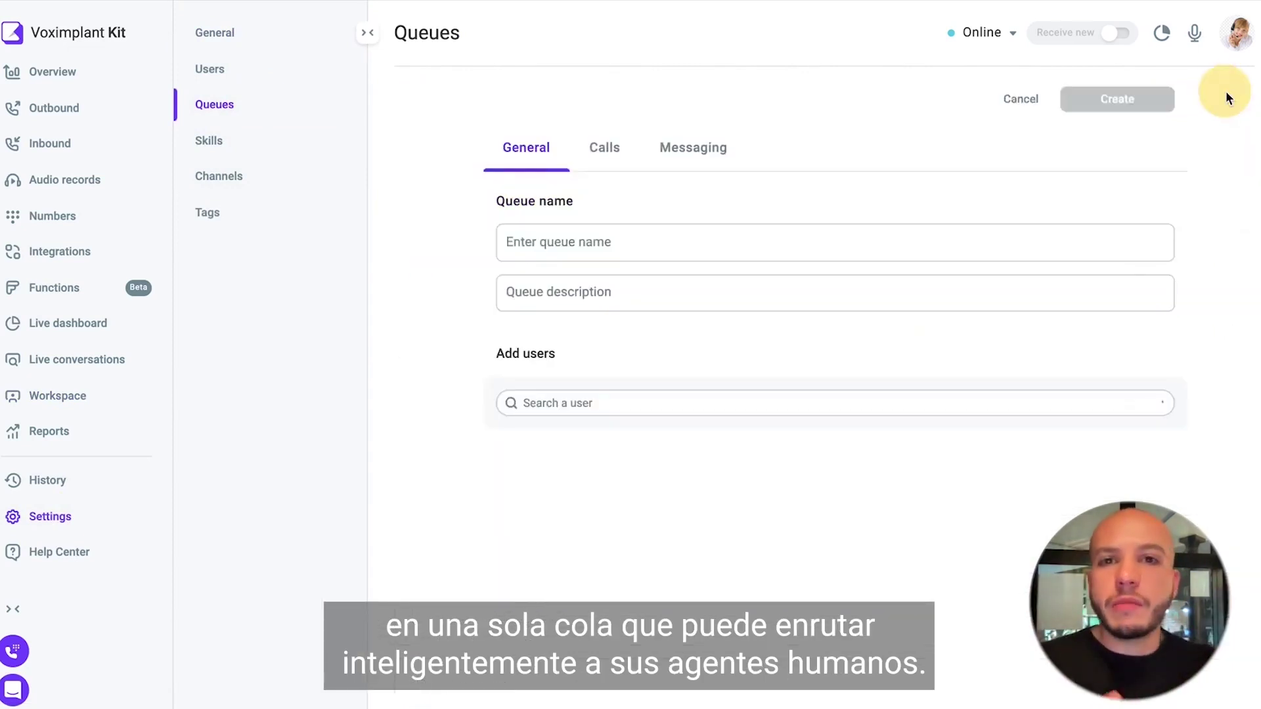
Review the call and message distribution strategies, keeping request priority at Maximum priority
click(614, 149)
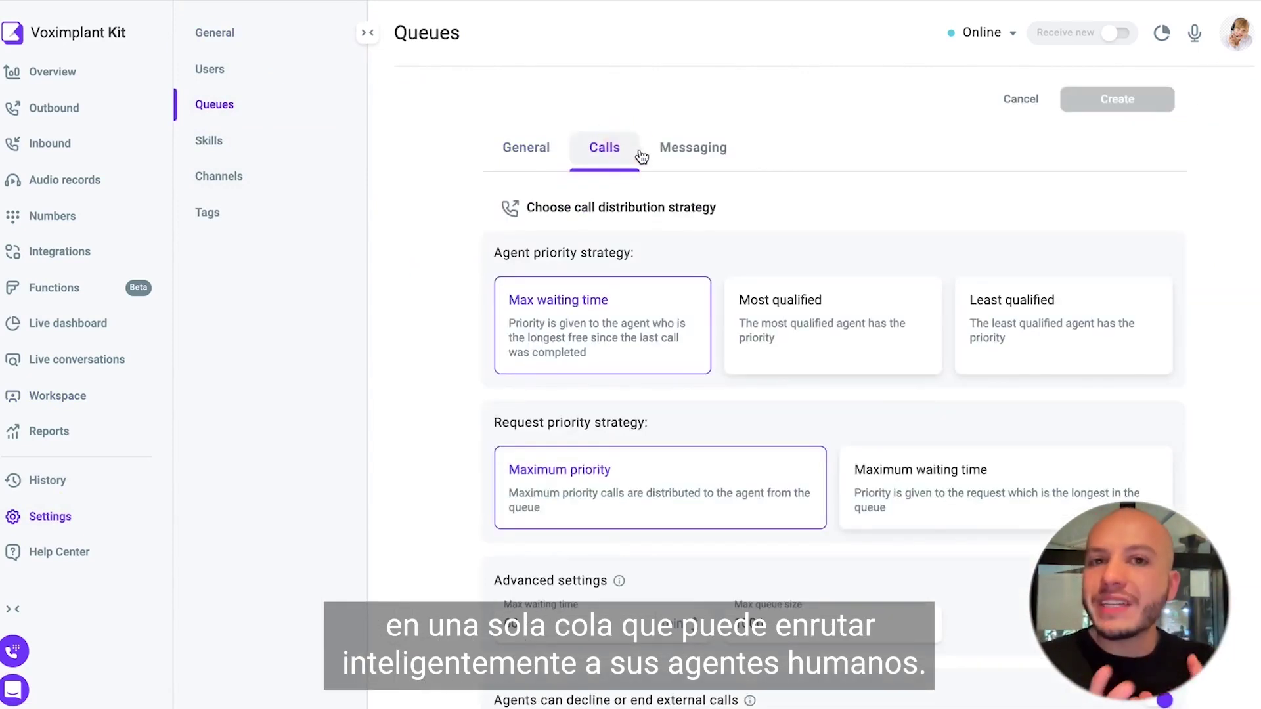
click(696, 156)
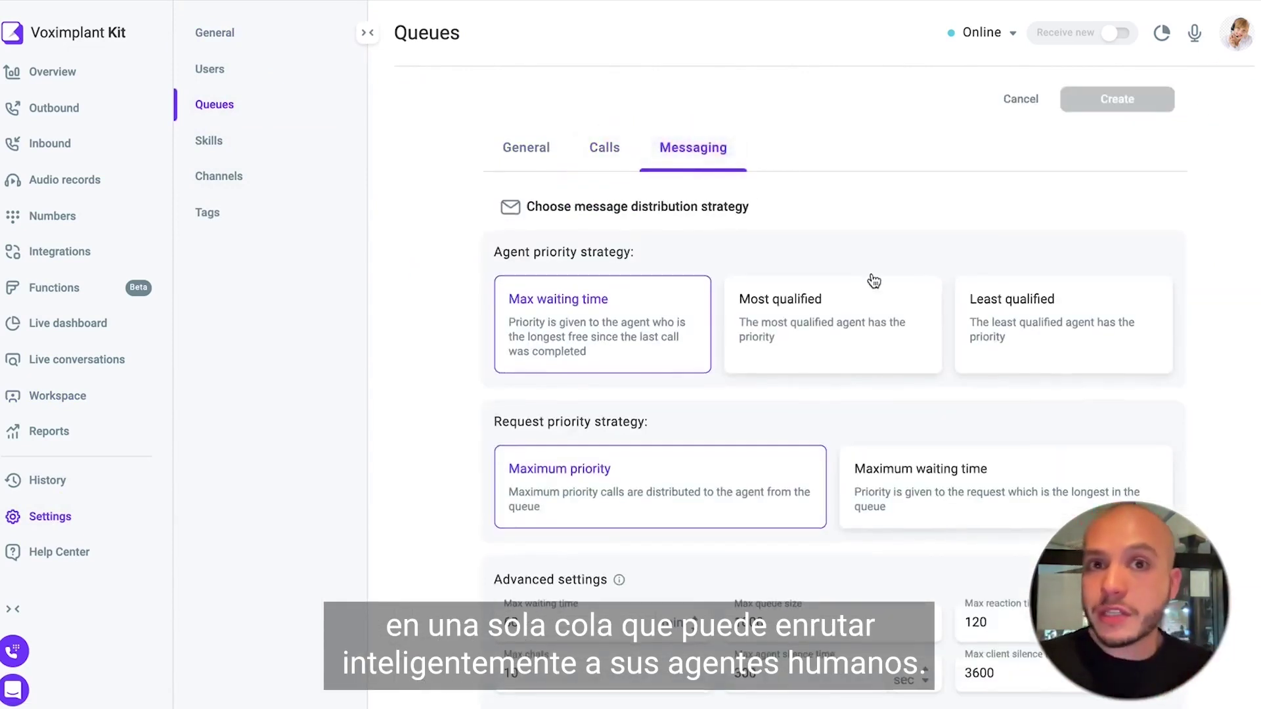
scroll(871, 282, down, 3)
scroll(873, 281, up, 2)
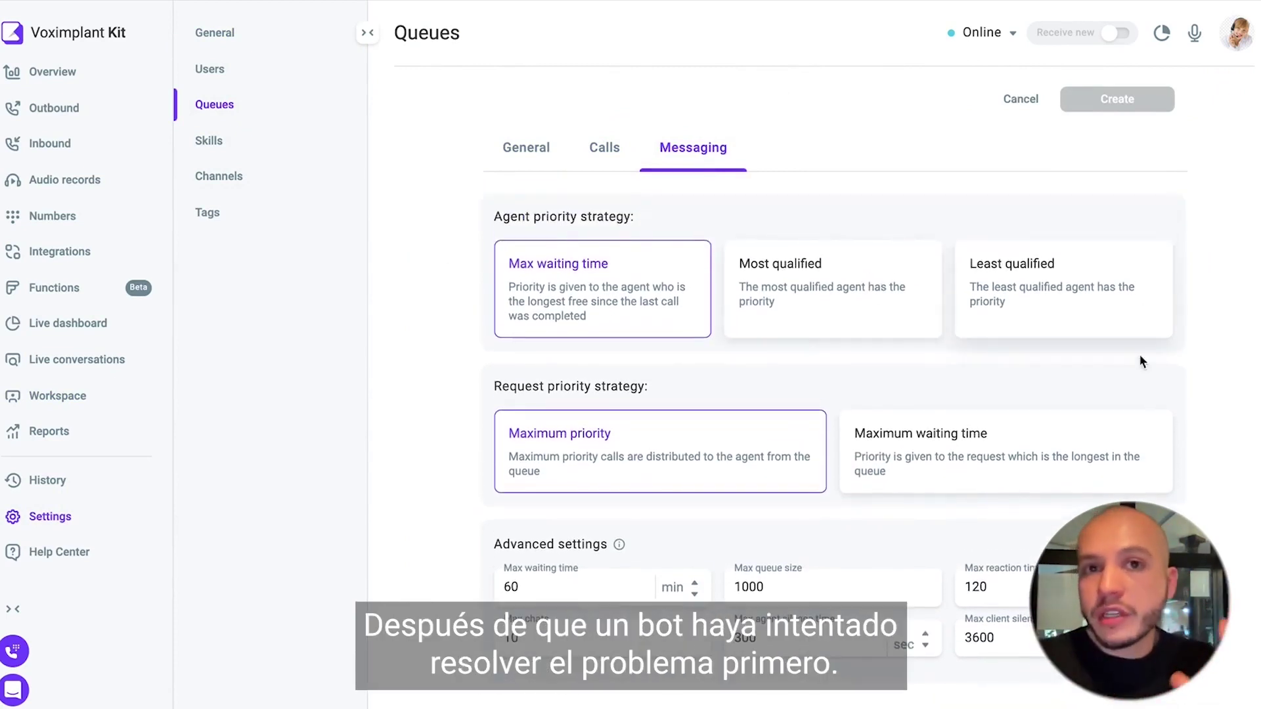
click(911, 461)
click(712, 444)
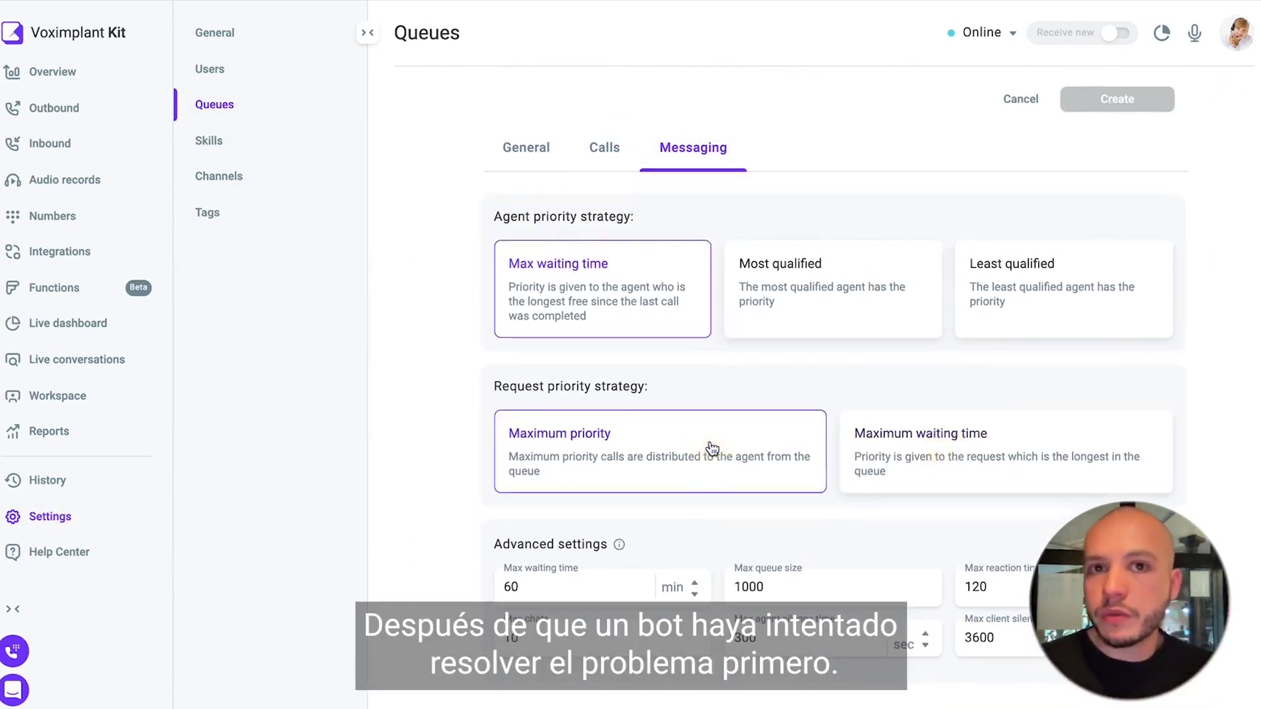
scroll(712, 445, up, 1)
mouse_move(7, 263)
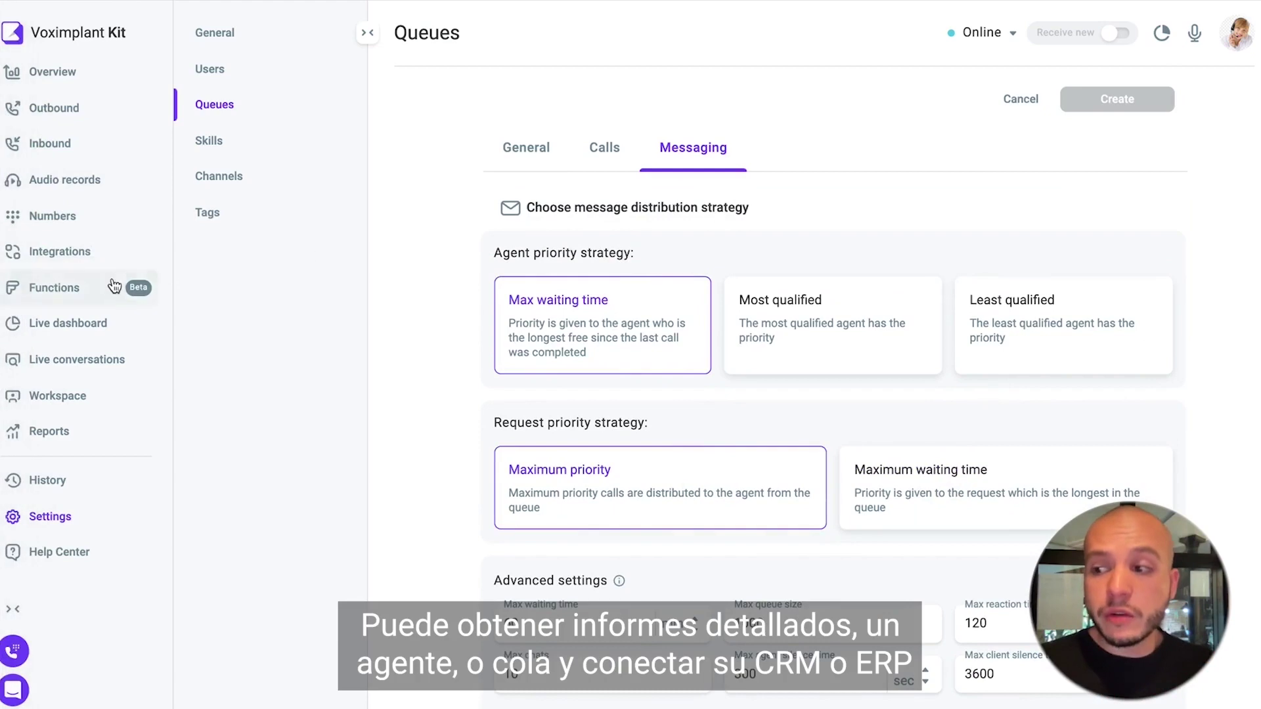
Review the per-queue live metrics on the Live dashboard
click(99, 327)
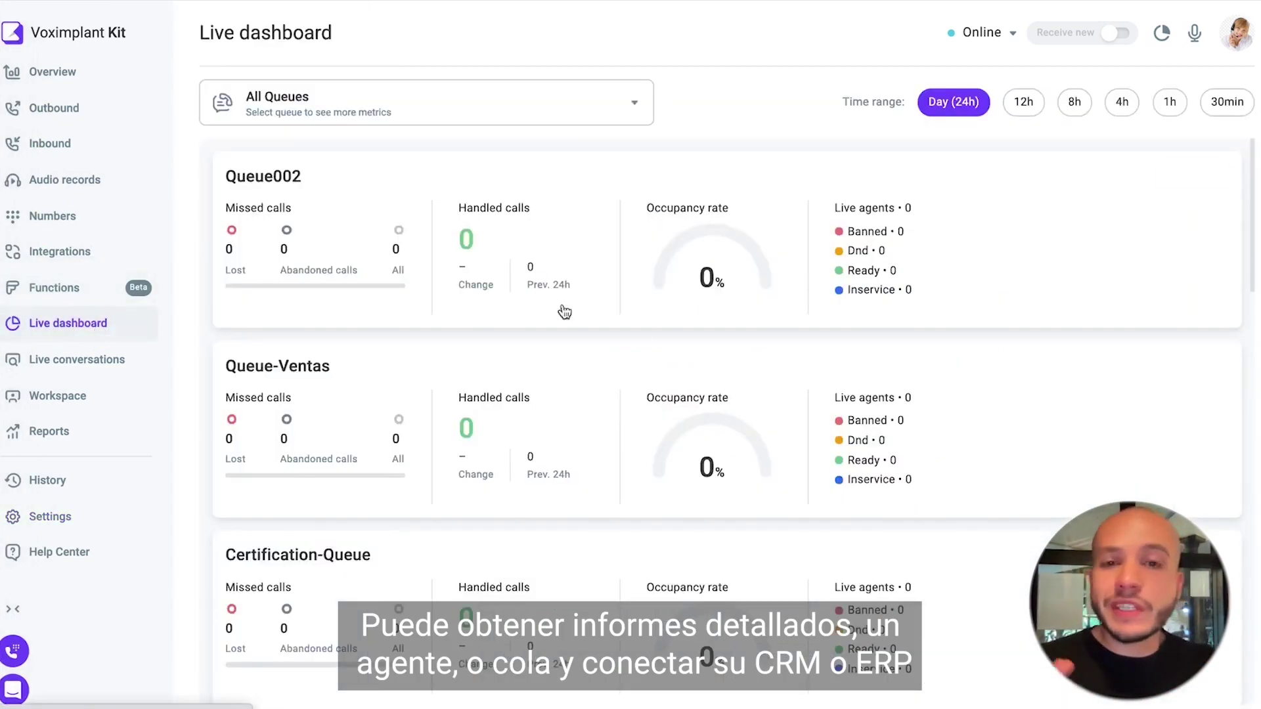
scroll(657, 354, down, 3)
scroll(671, 365, down, 6)
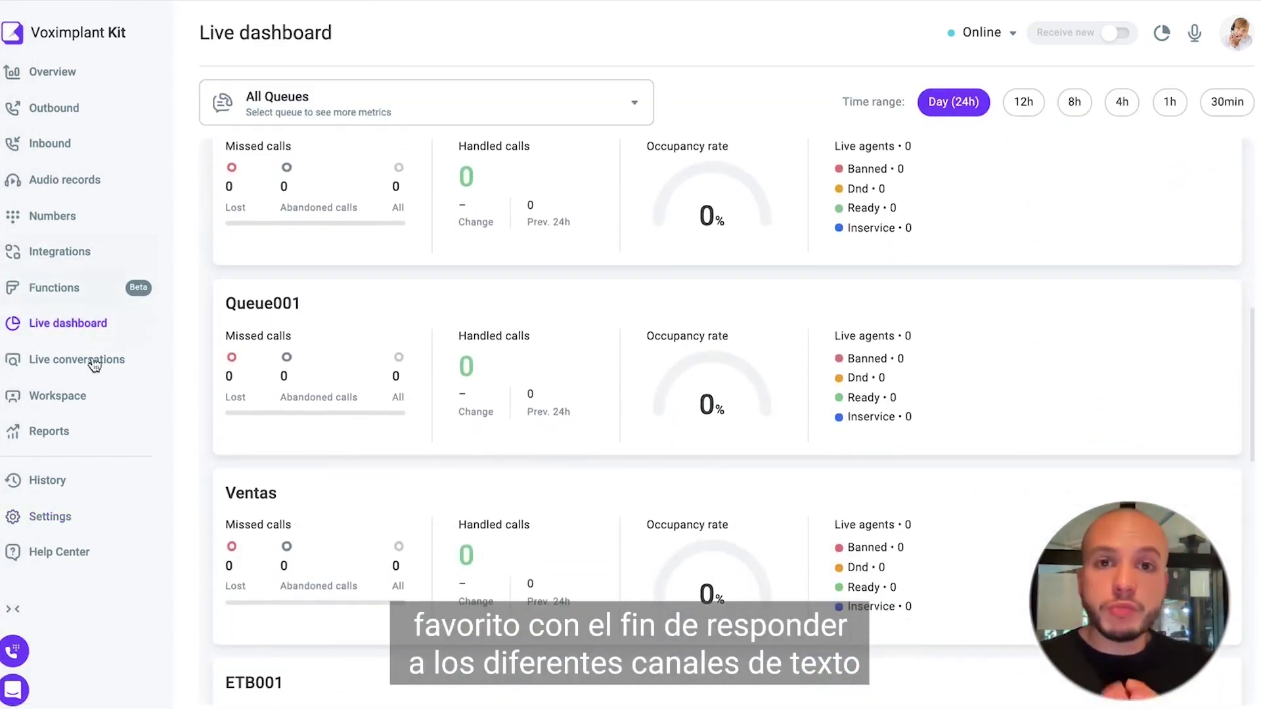
Browse the Reports overview charts: 38 calls, 8 handled, 3 abandoned, 27 lost
click(50, 431)
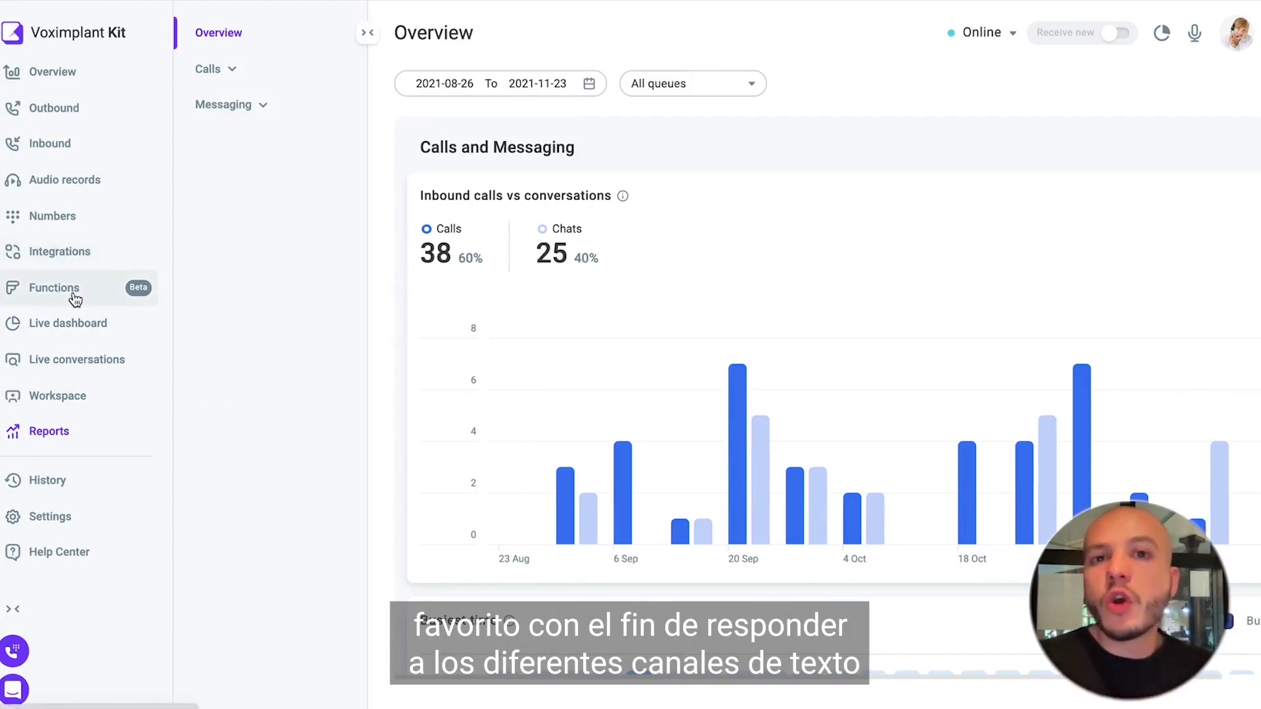
scroll(693, 315, down, 10)
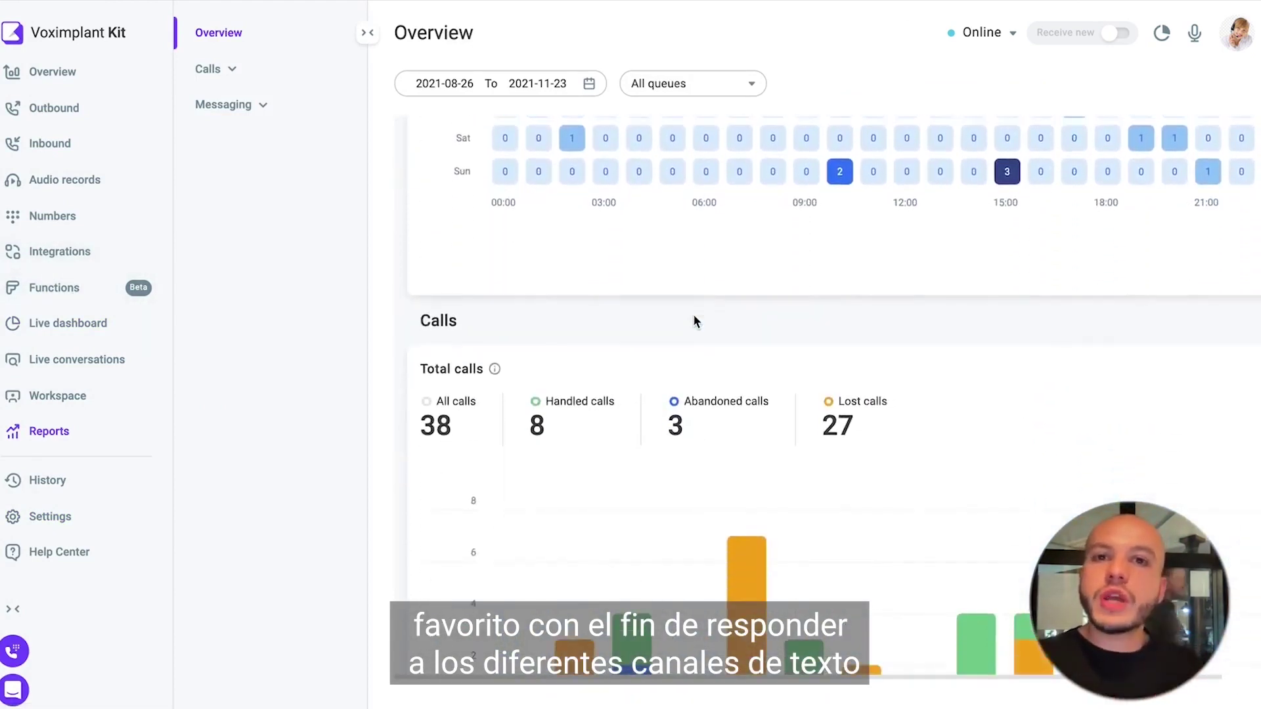
scroll(695, 321, down, 3)
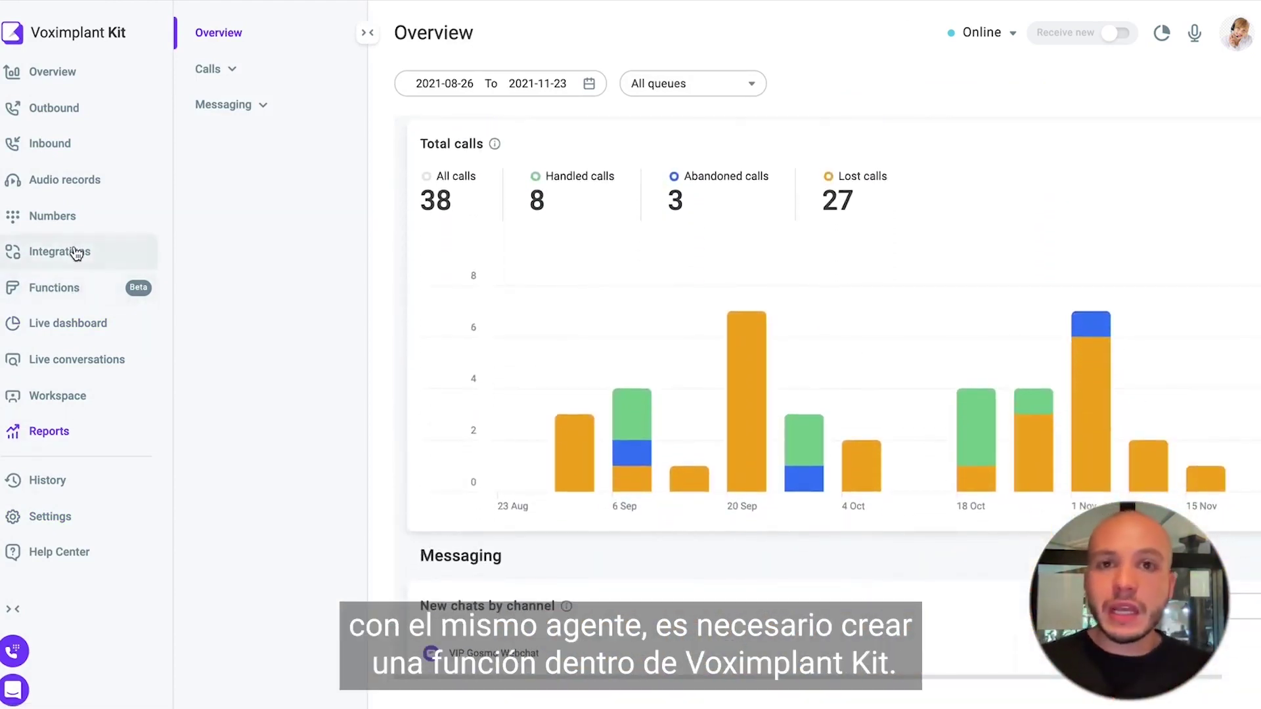
Look at the Date extract from DF function, then open Custom Channel DF Text's code
click(72, 287)
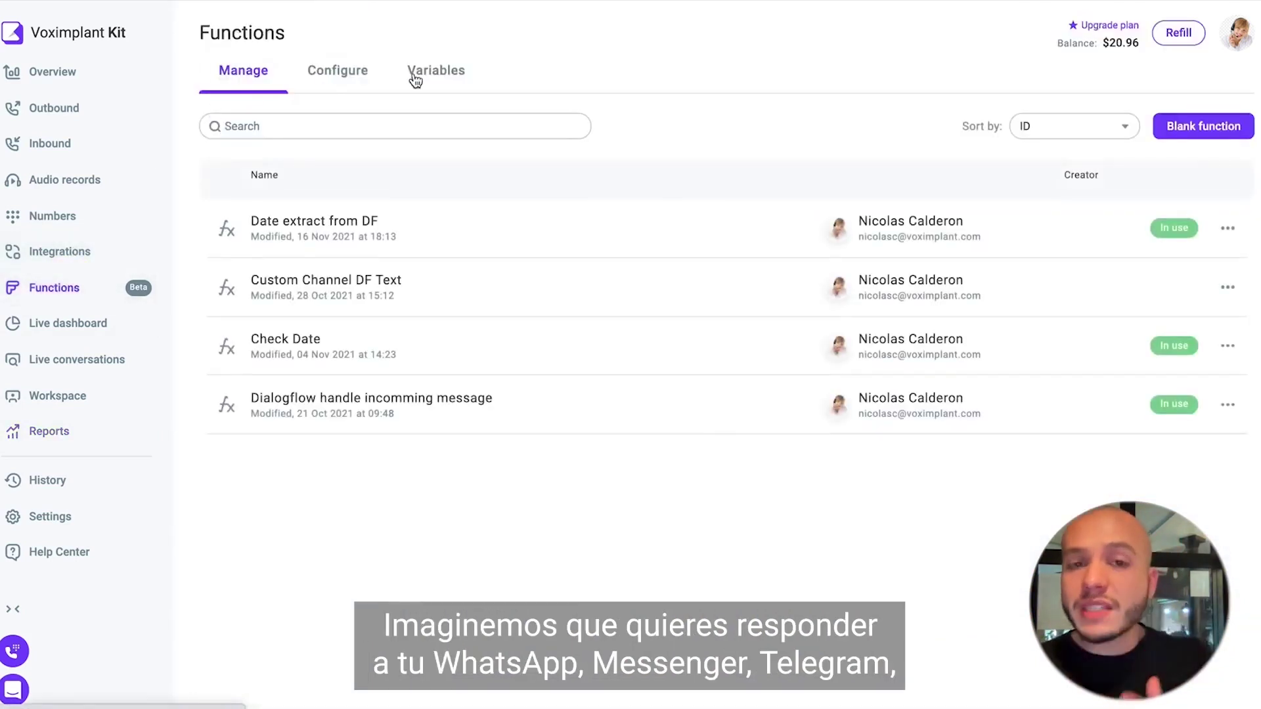
click(334, 220)
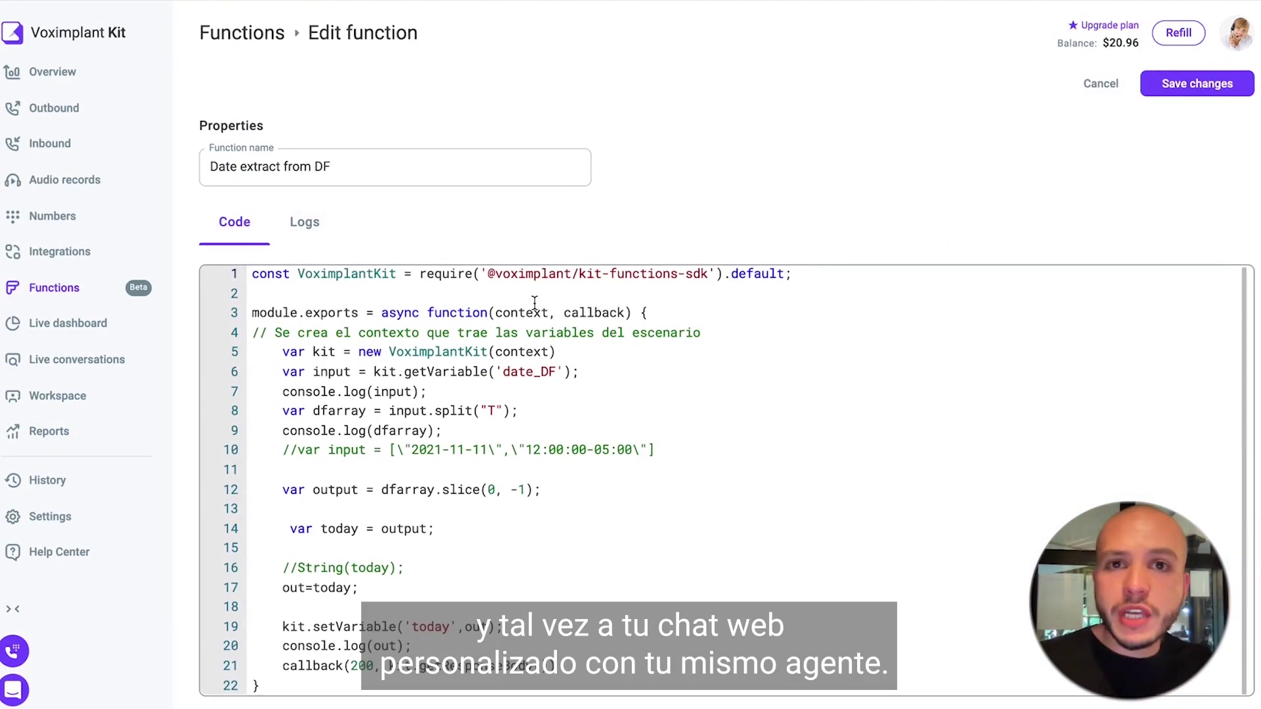
click(44, 286)
click(394, 295)
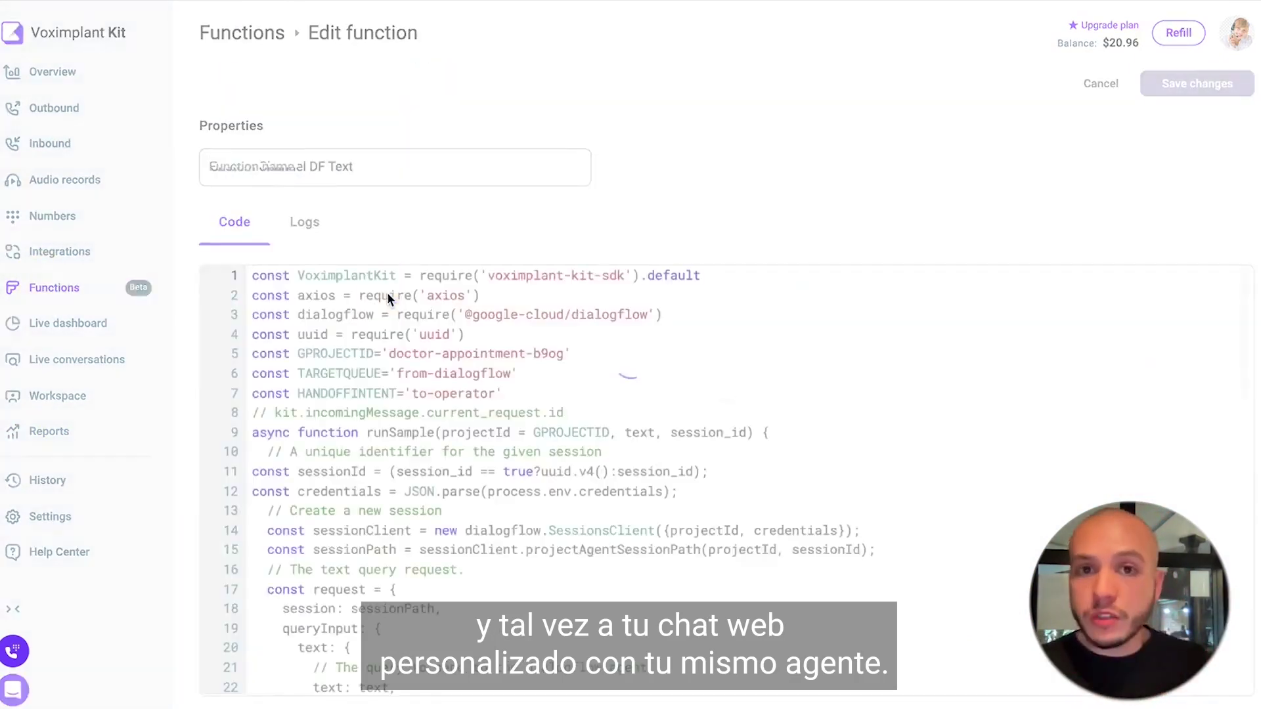
scroll(897, 443, down, 10)
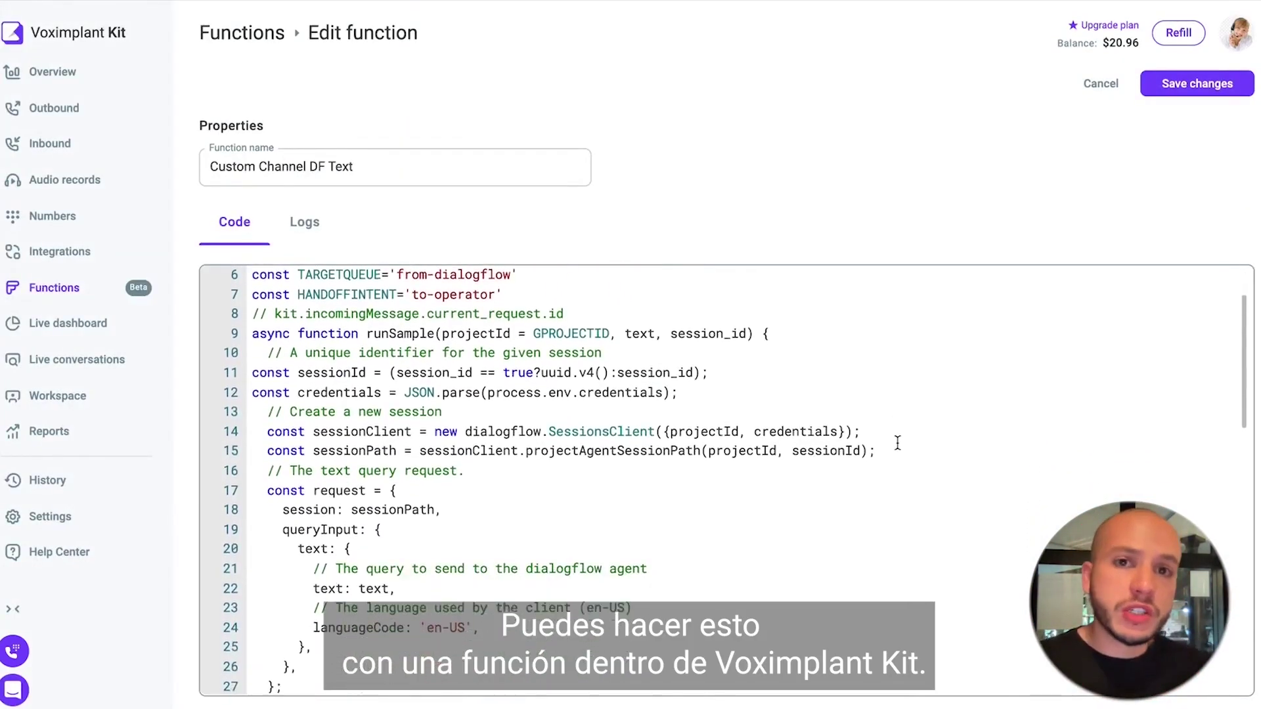
scroll(897, 443, down, 5)
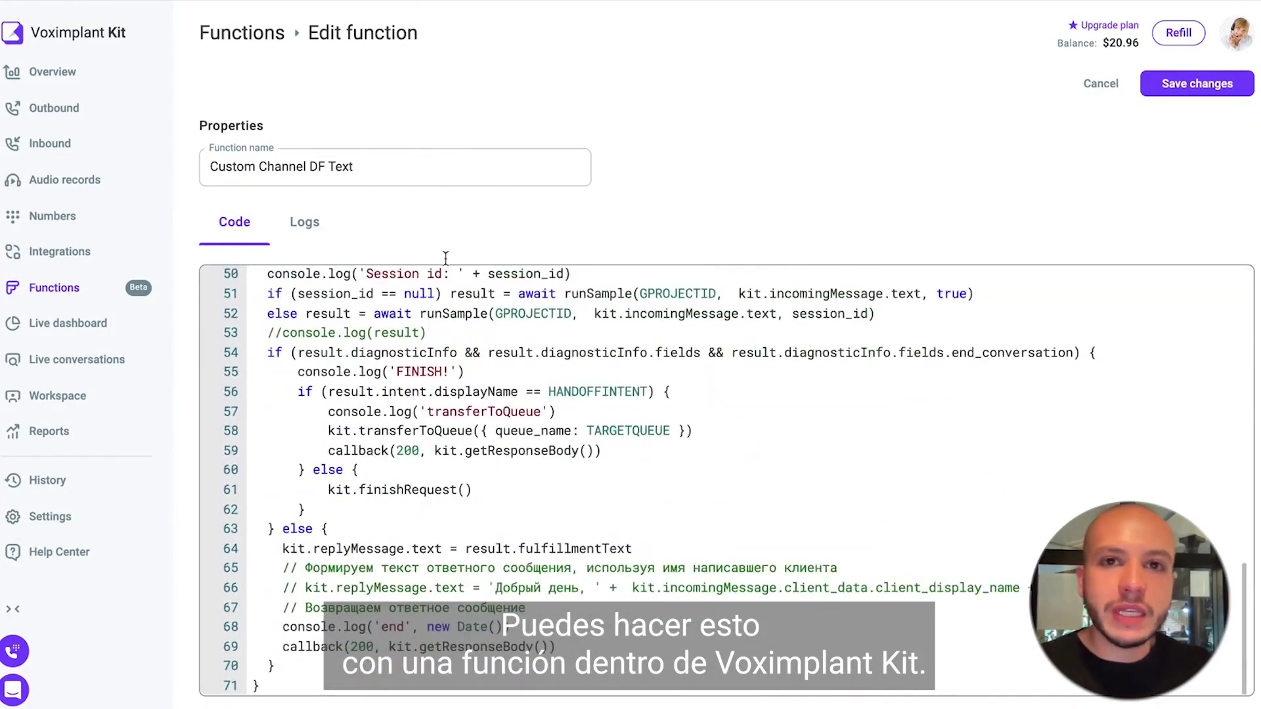
Check the logs and the 'from-dialogflow' TARGETQUEUE on line 58, then save and deploy
click(305, 223)
click(221, 230)
scroll(579, 421, up, 4)
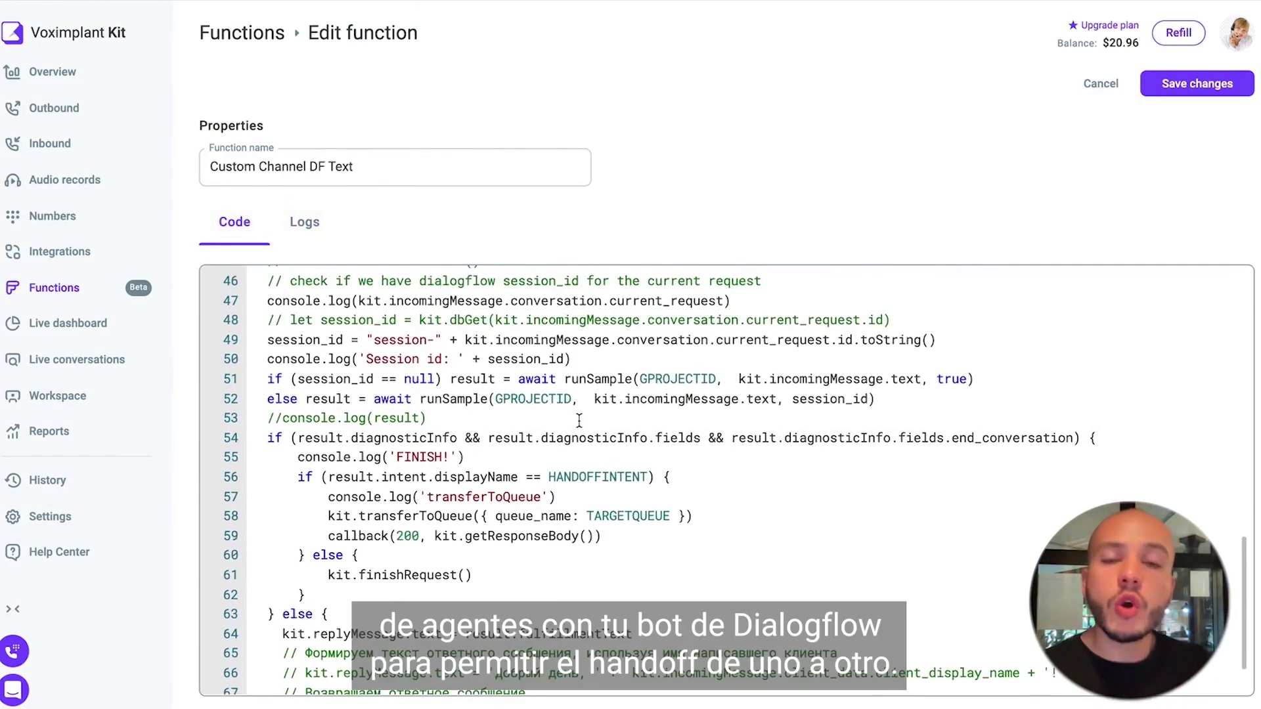
scroll(580, 421, down, 4)
scroll(579, 421, down, 1)
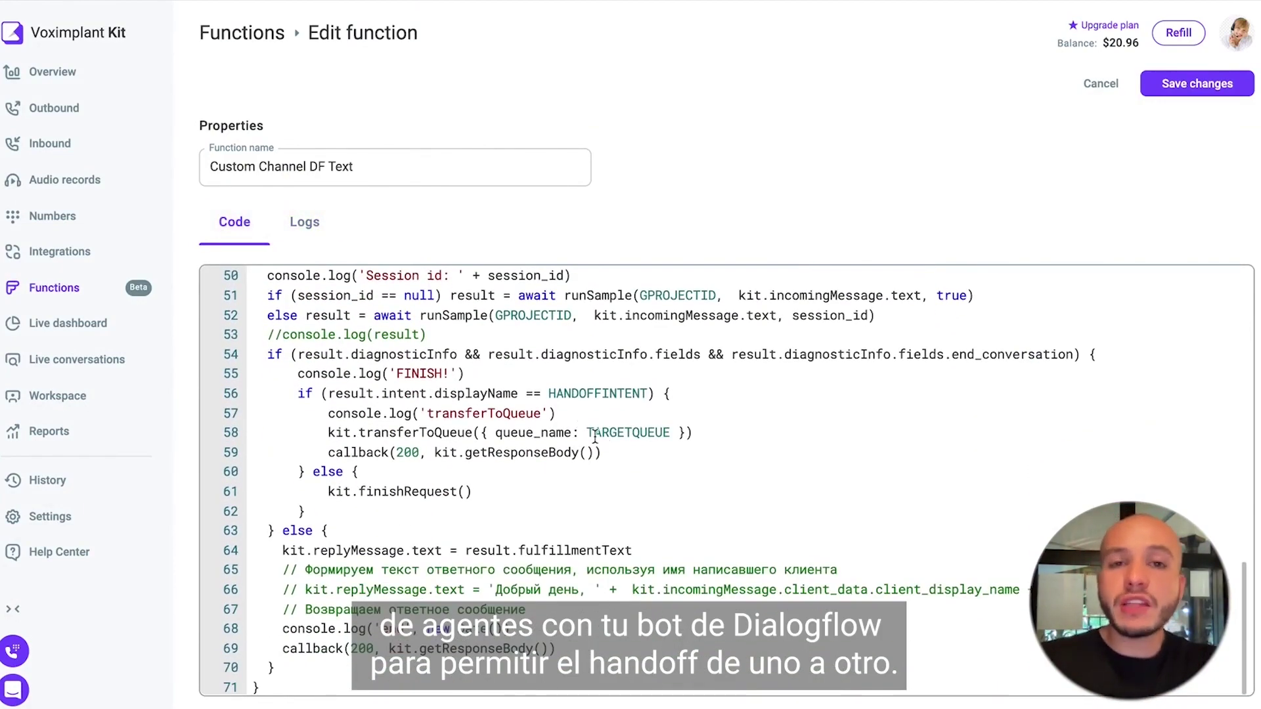
drag(587, 433, 683, 435)
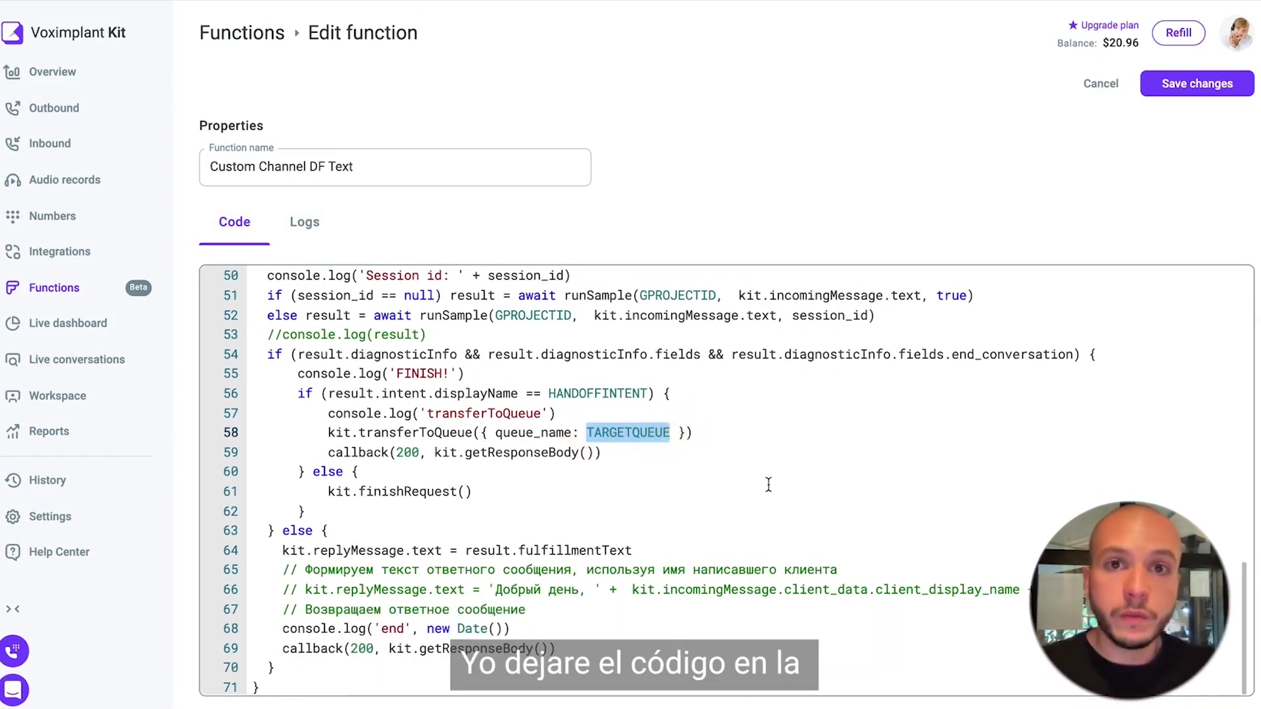
click(1196, 85)
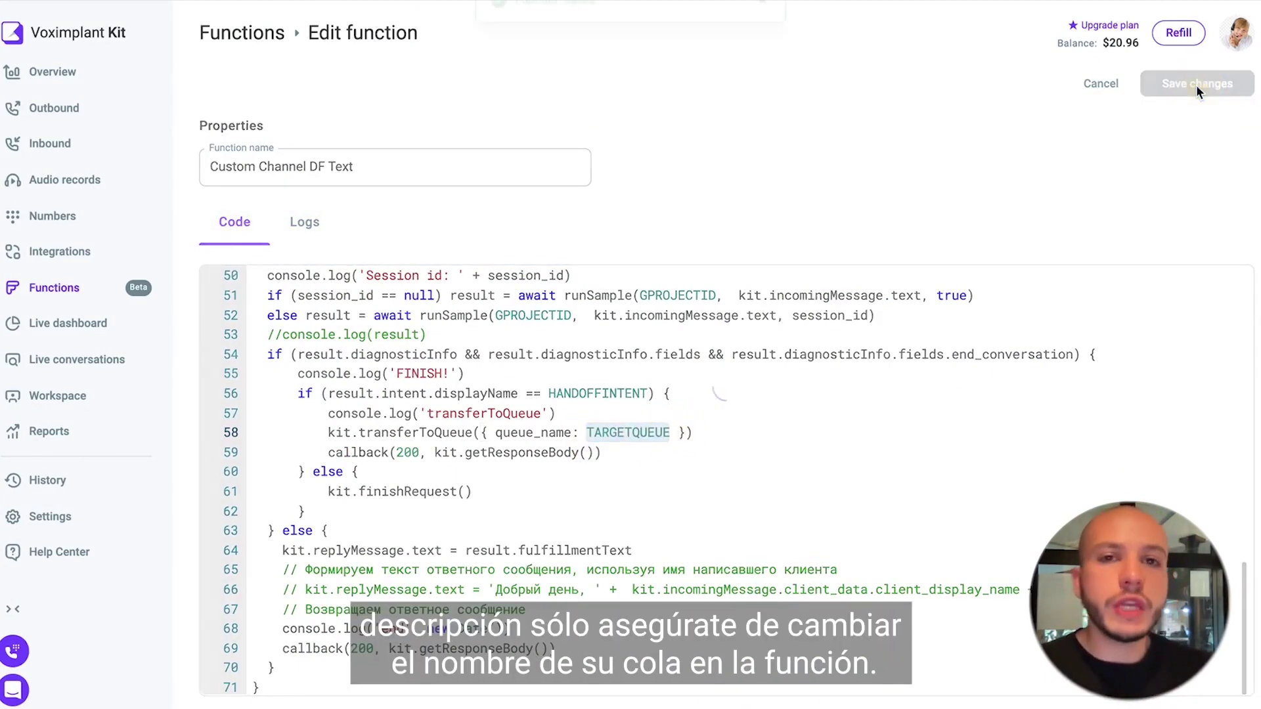
Open the Inbound Banking 001 scenario for editing despite its bound numbers
click(62, 138)
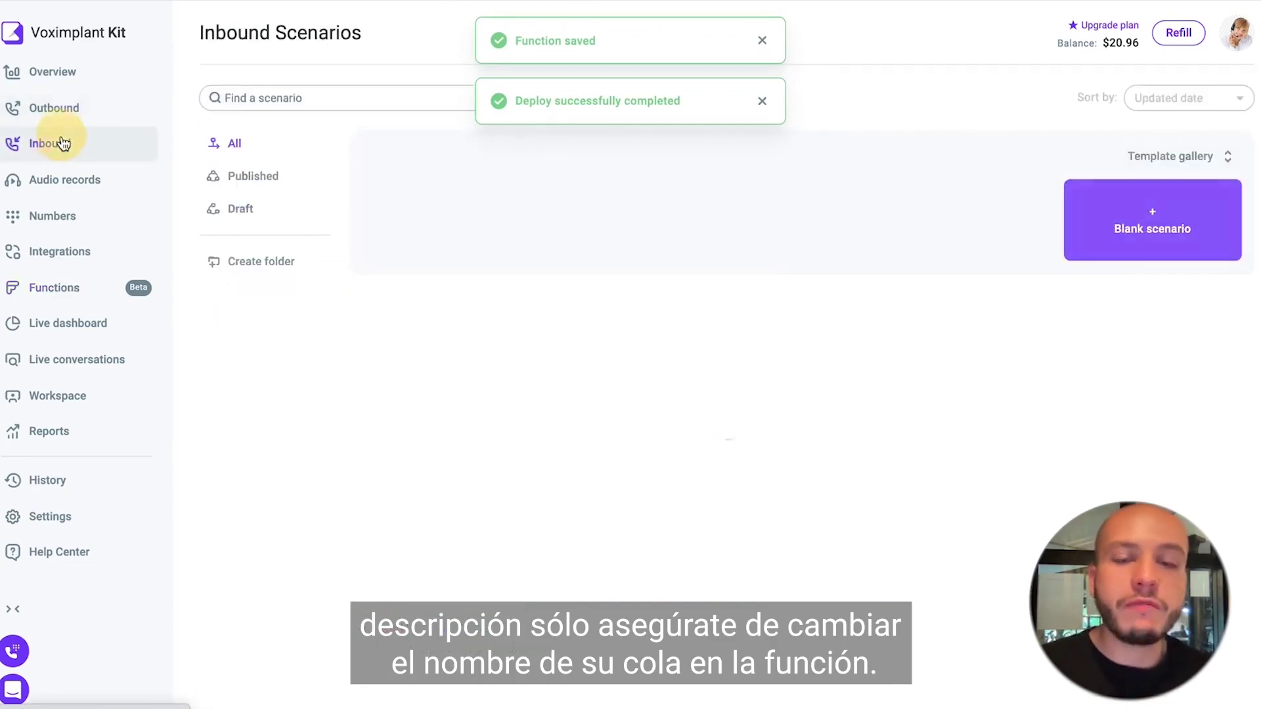
click(521, 316)
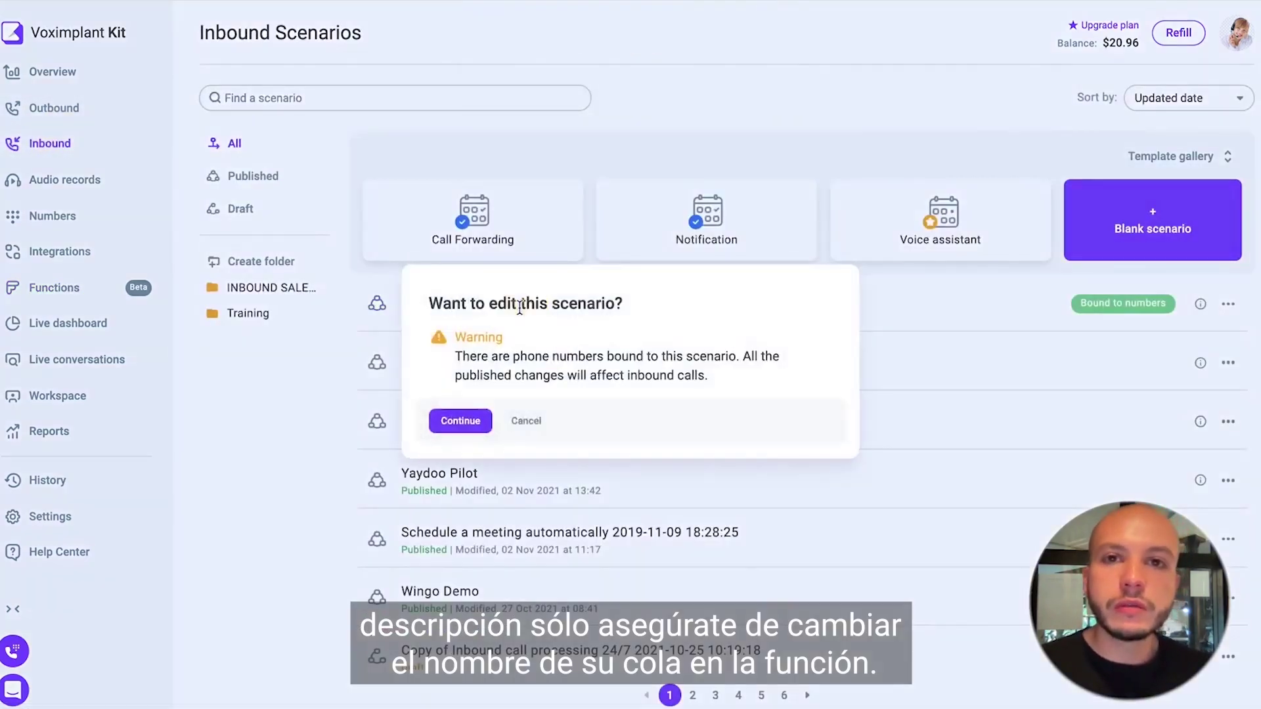
click(455, 422)
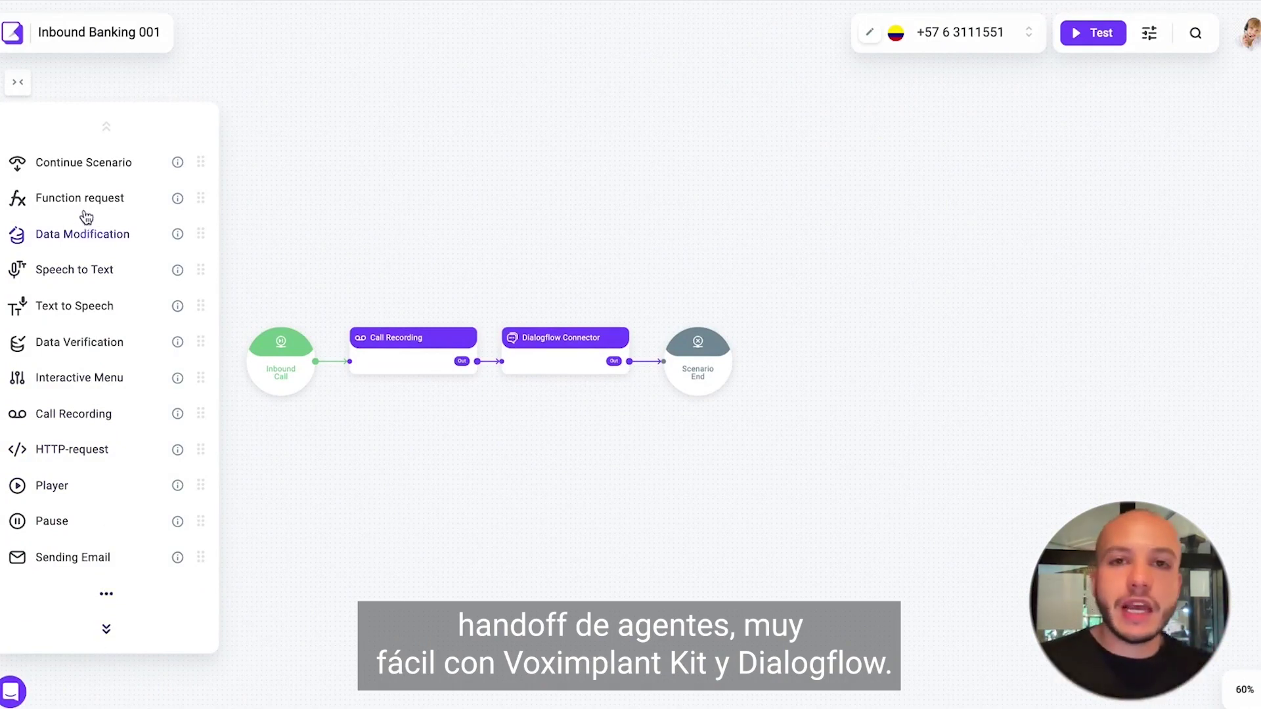
Add a Function request block after Call Recording that runs Custom Channel DF Text
drag(78, 198, 514, 247)
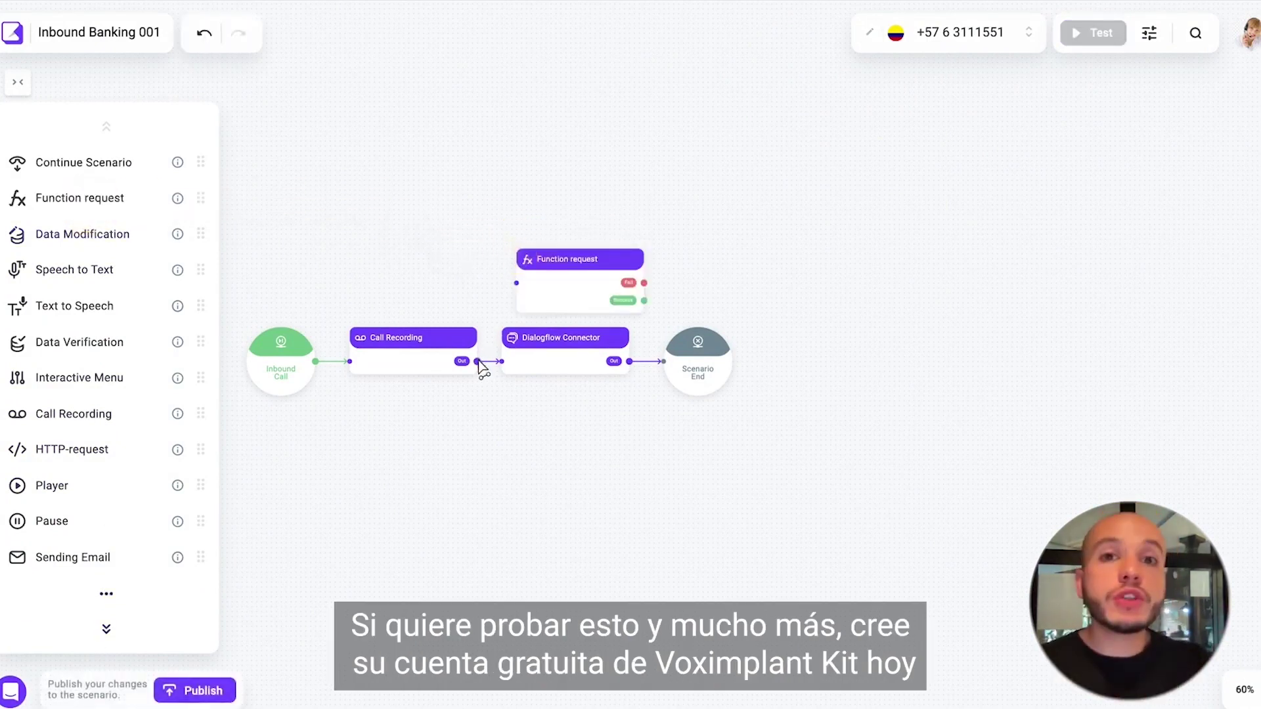
drag(489, 361, 518, 283)
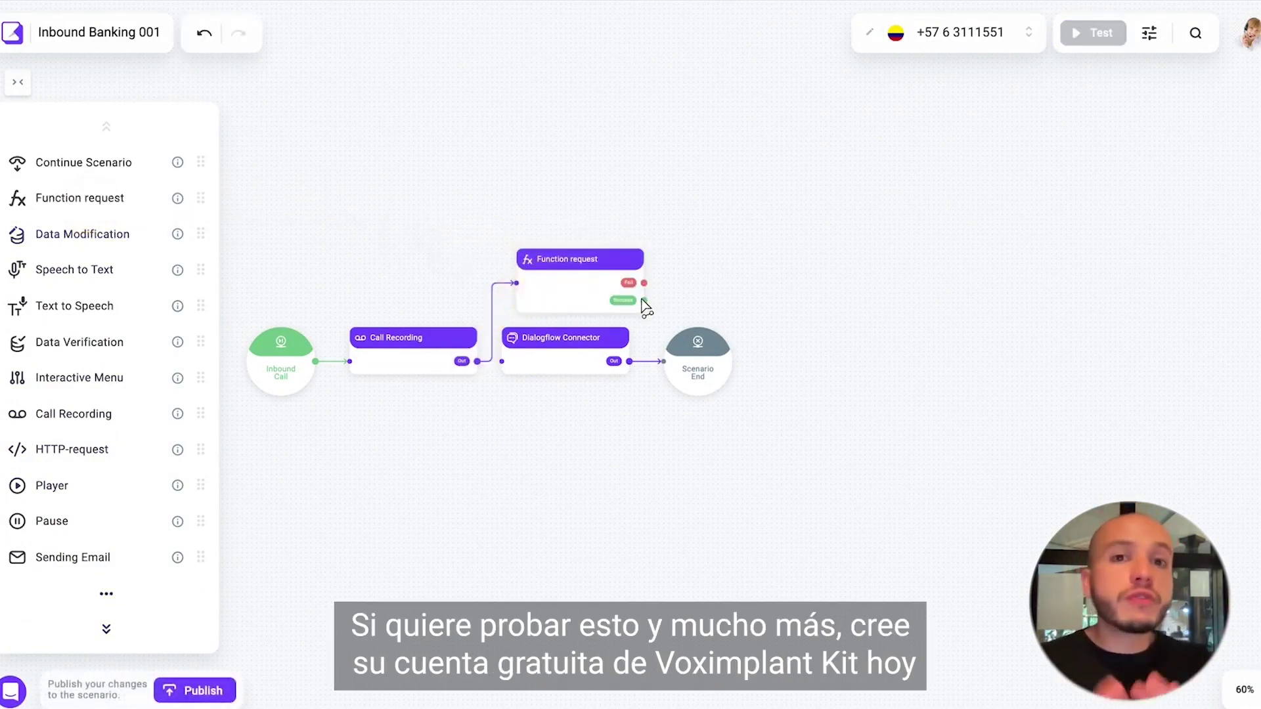
double_click(583, 281)
click(718, 267)
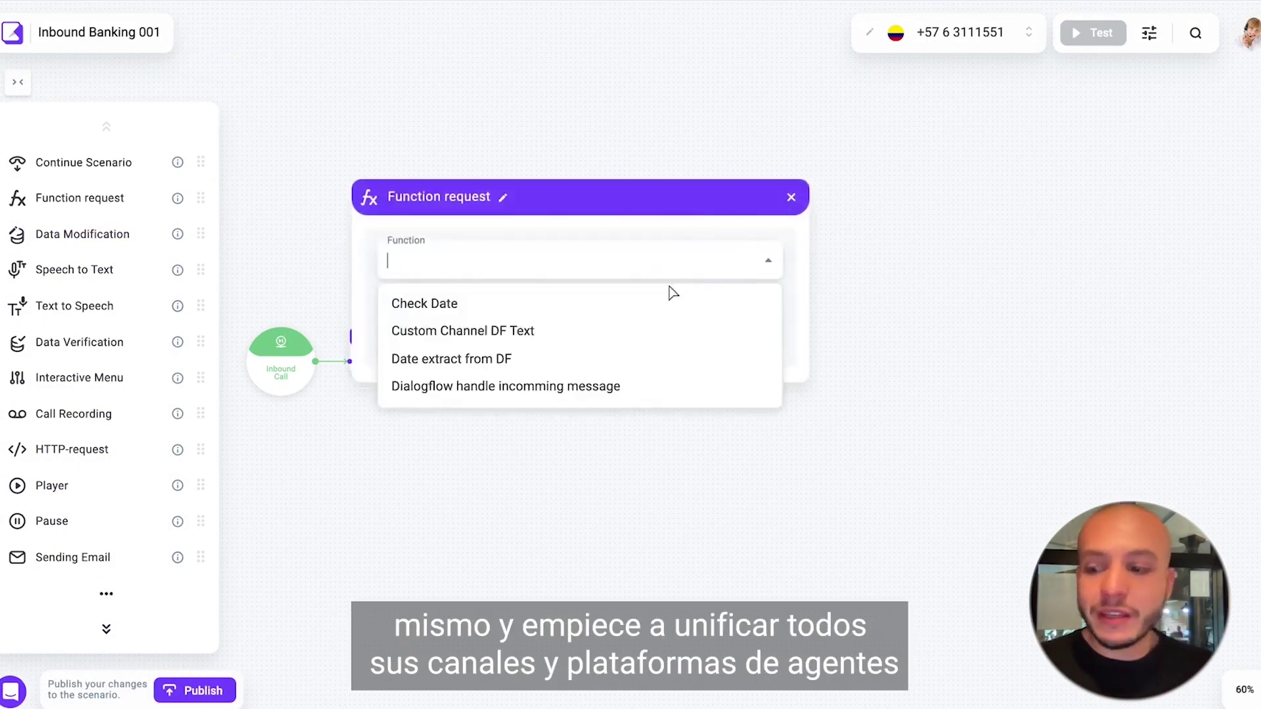
click(592, 338)
click(792, 195)
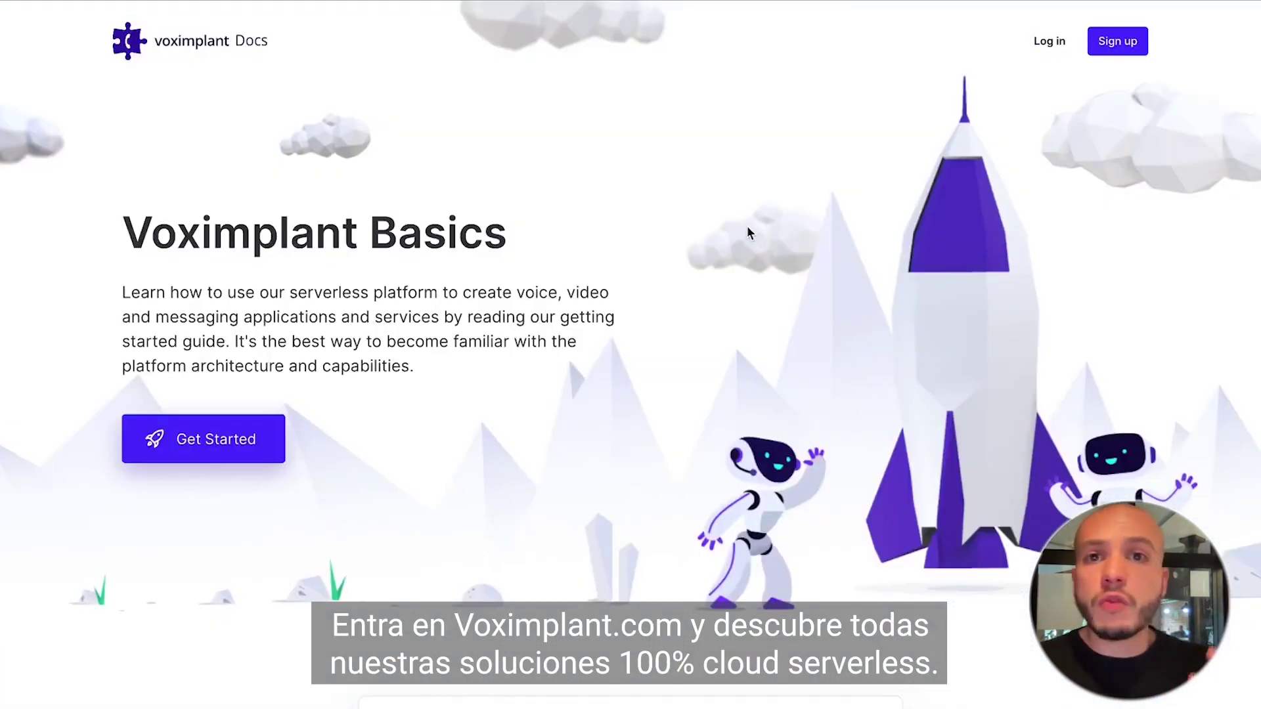
Read the SDKs & Tools and Management API Clients sections, then begin entering the sign-up phone number
scroll(749, 230, down, 2)
scroll(749, 231, down, 8)
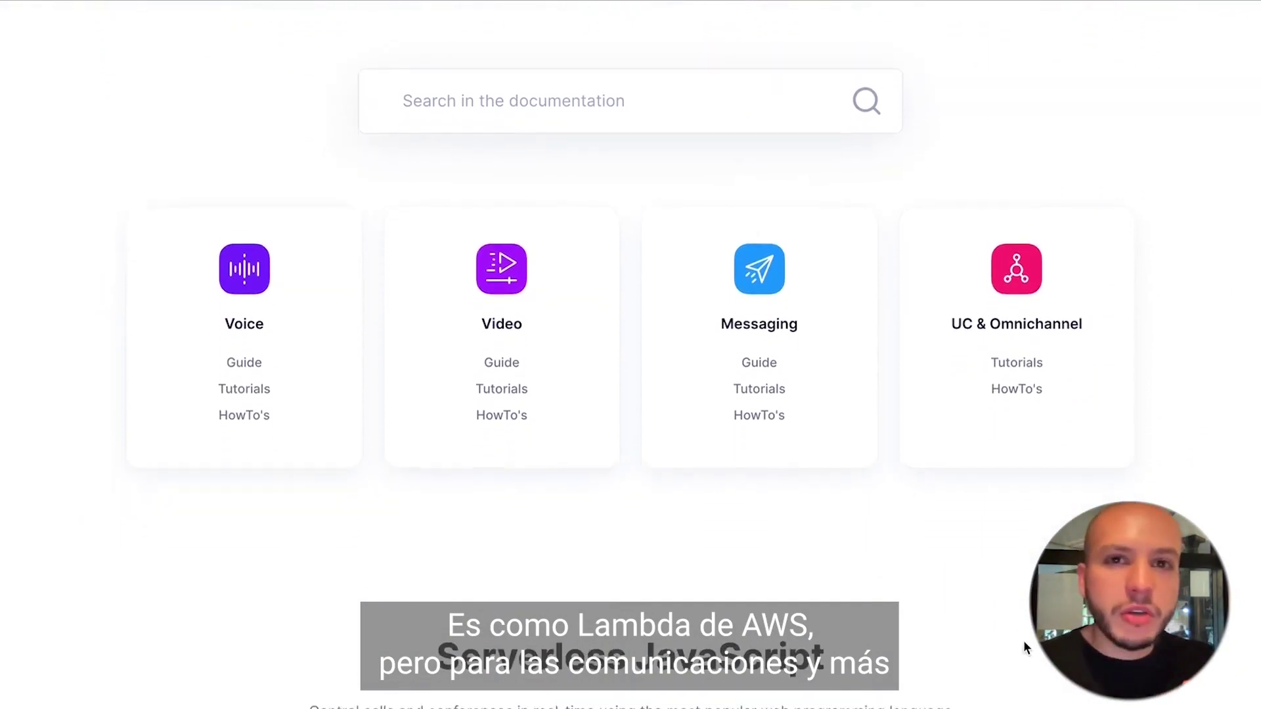
scroll(1025, 646, down, 3)
scroll(1024, 643, down, 6)
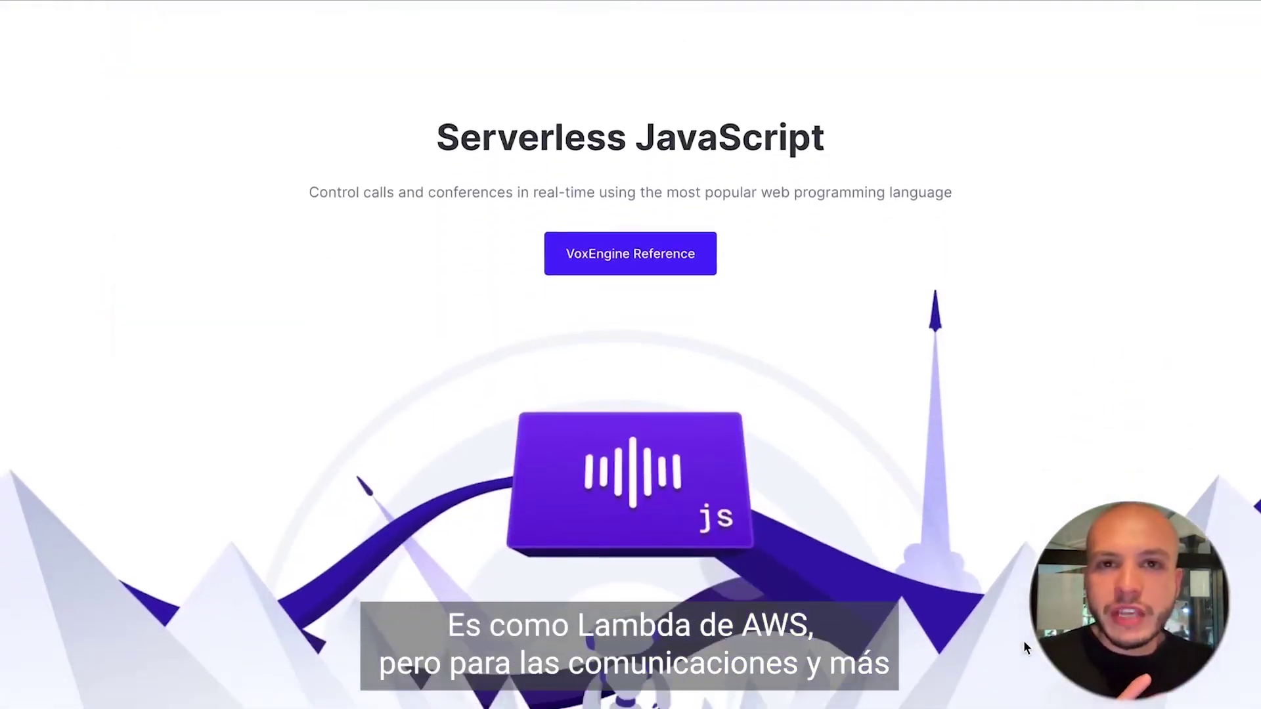
scroll(1023, 640, down, 9)
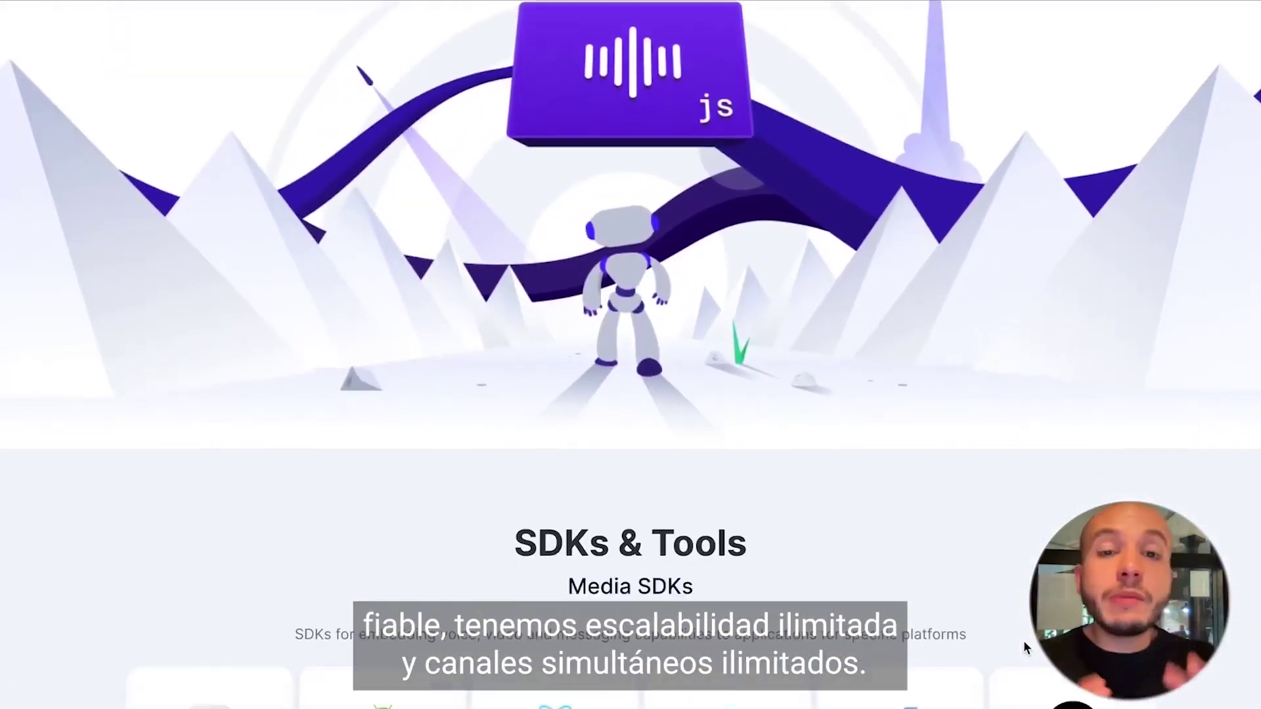
scroll(1024, 647, down, 2)
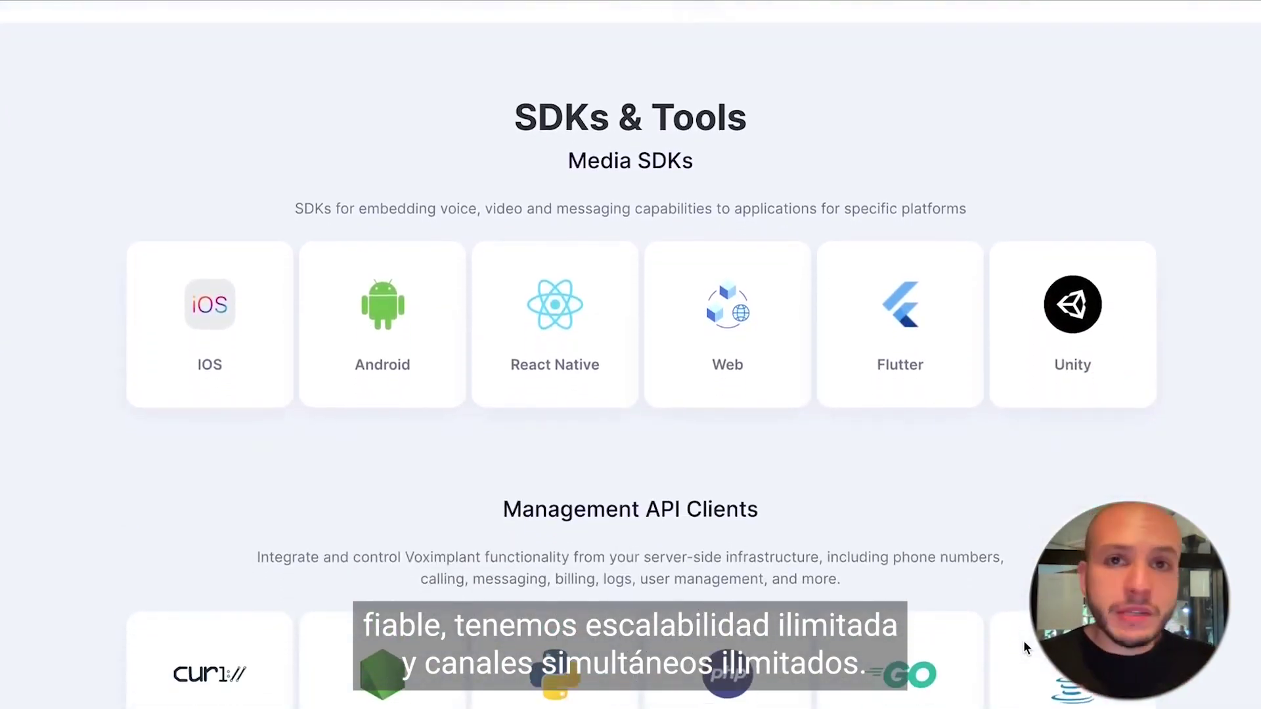
scroll(1023, 640, down, 3)
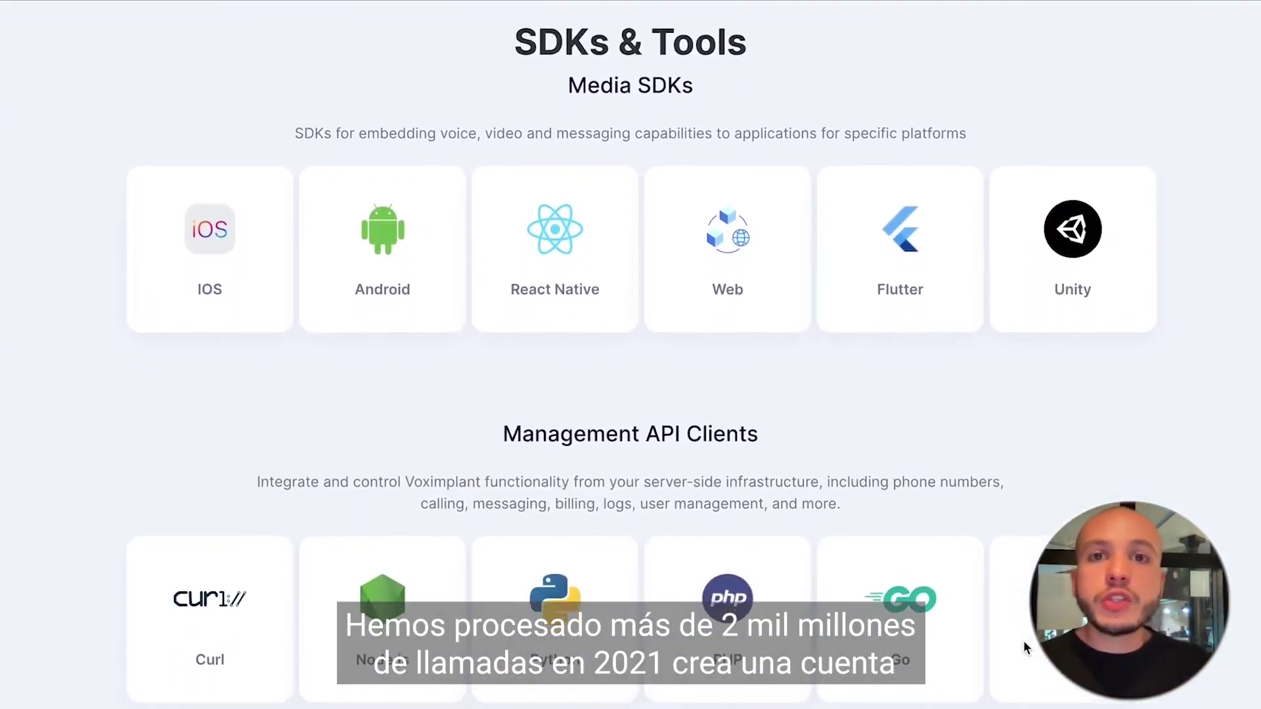
scroll(1023, 646, up, 1)
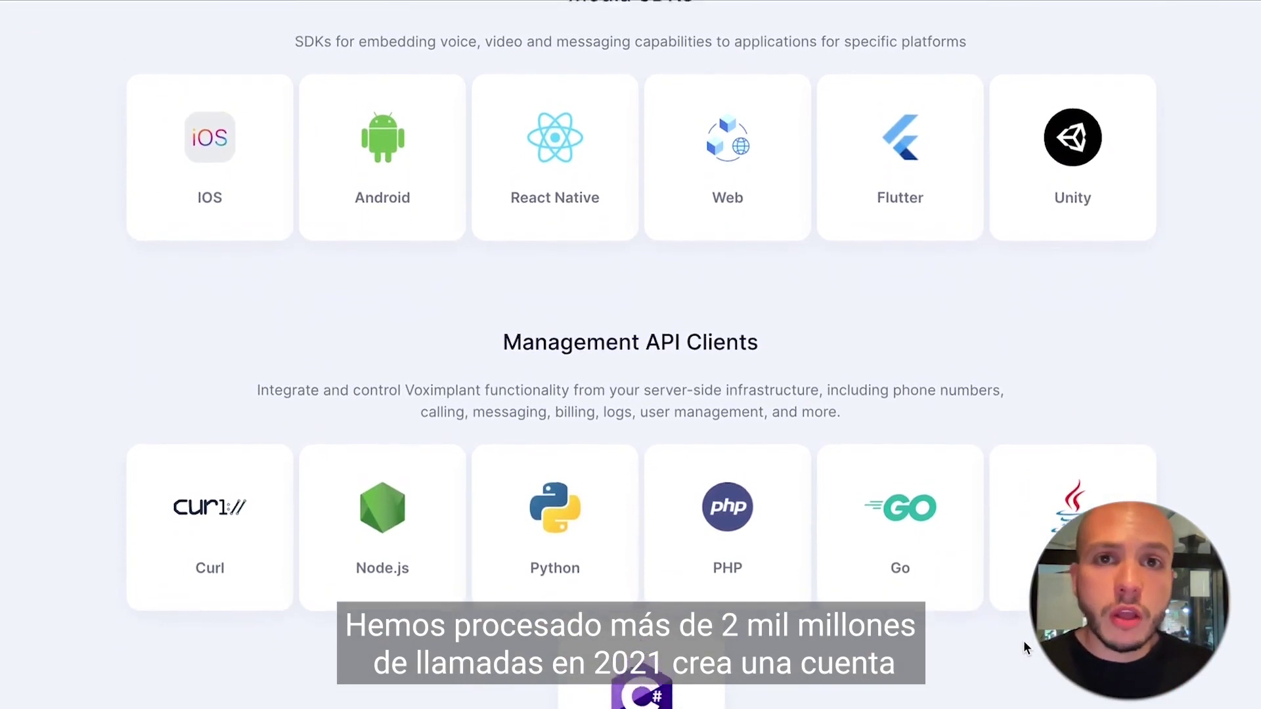
scroll(1024, 646, down, 2)
scroll(1024, 642, down, 3)
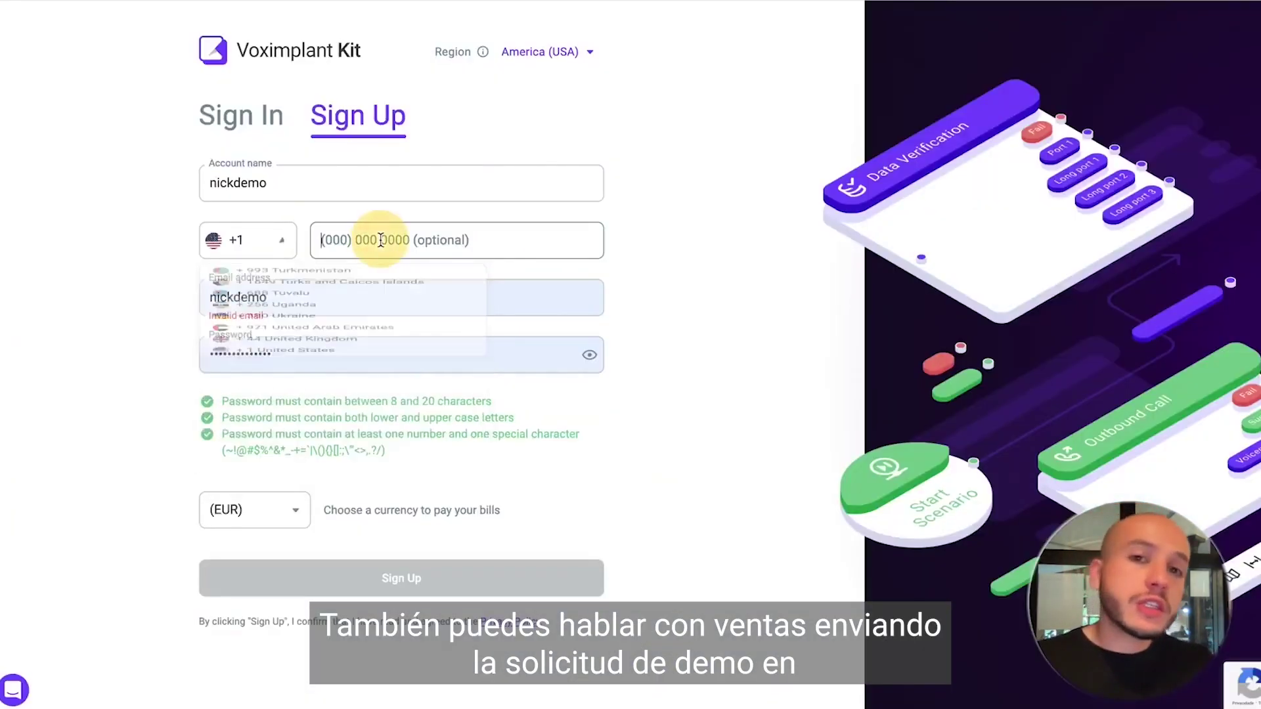
text(603)
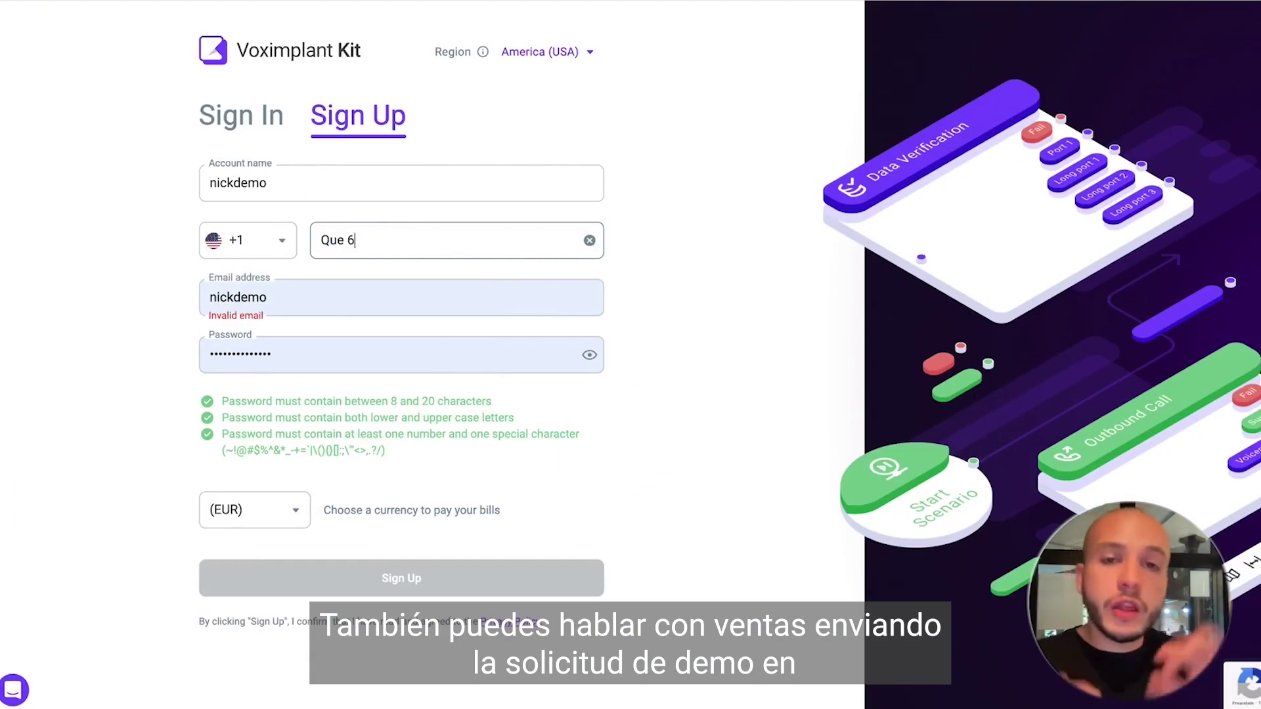